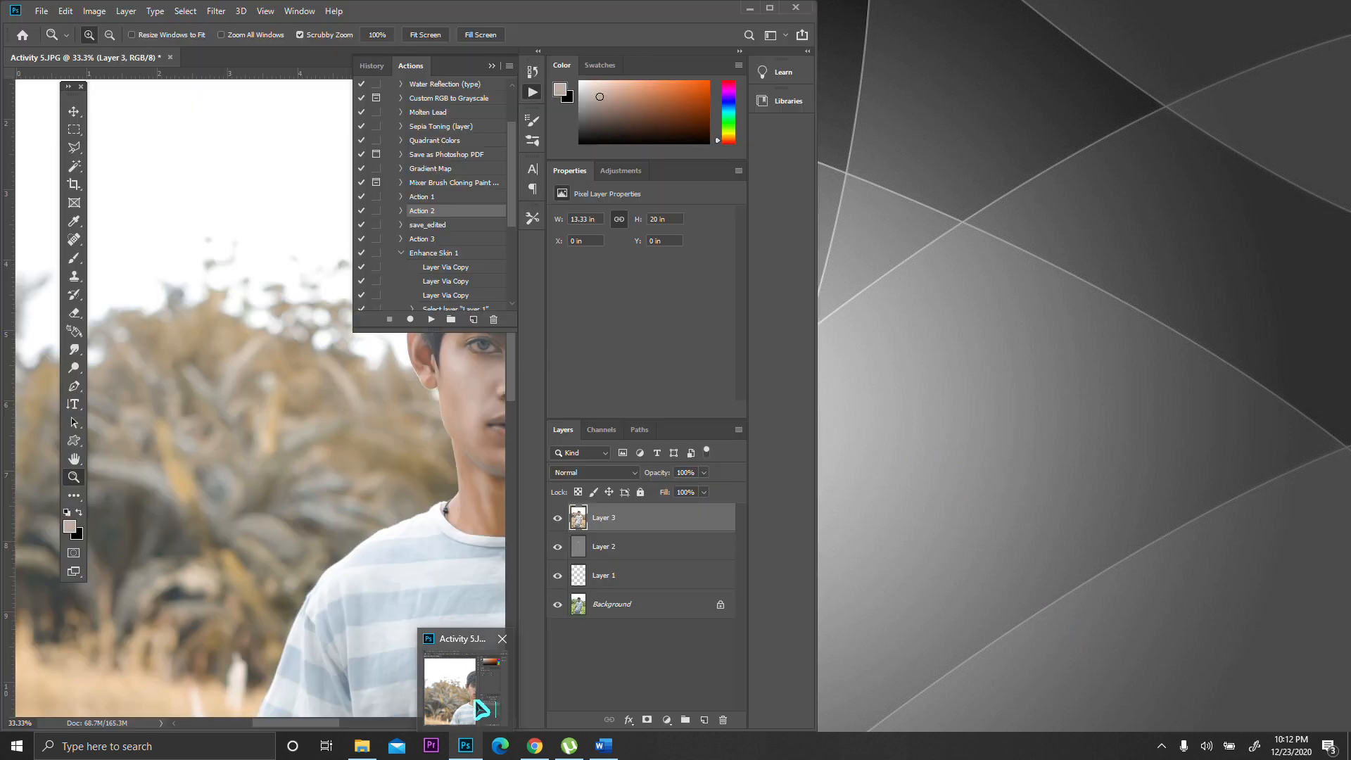
# Switch to Photoshop with the Activity 5.JPG portrait open and maximize its window.
pyautogui.click(468, 702)
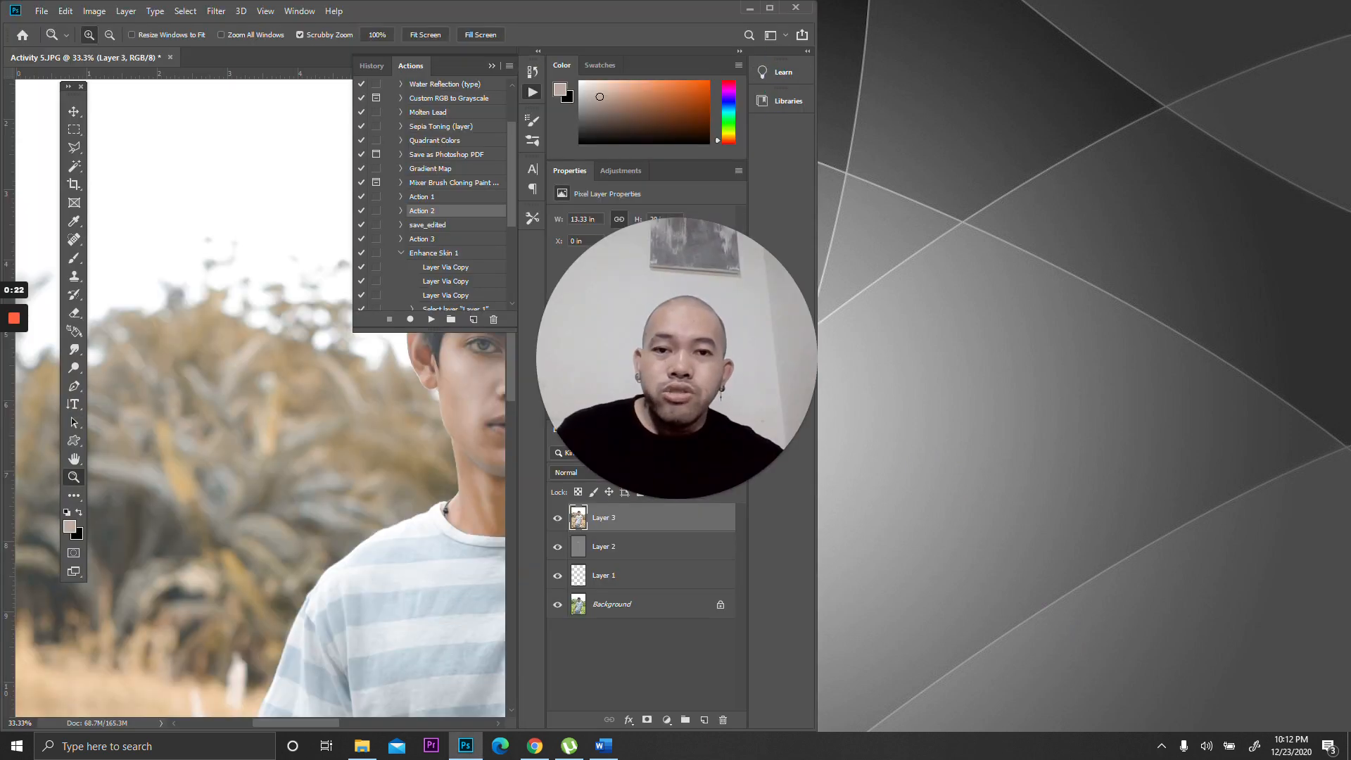
pyautogui.click(769, 9)
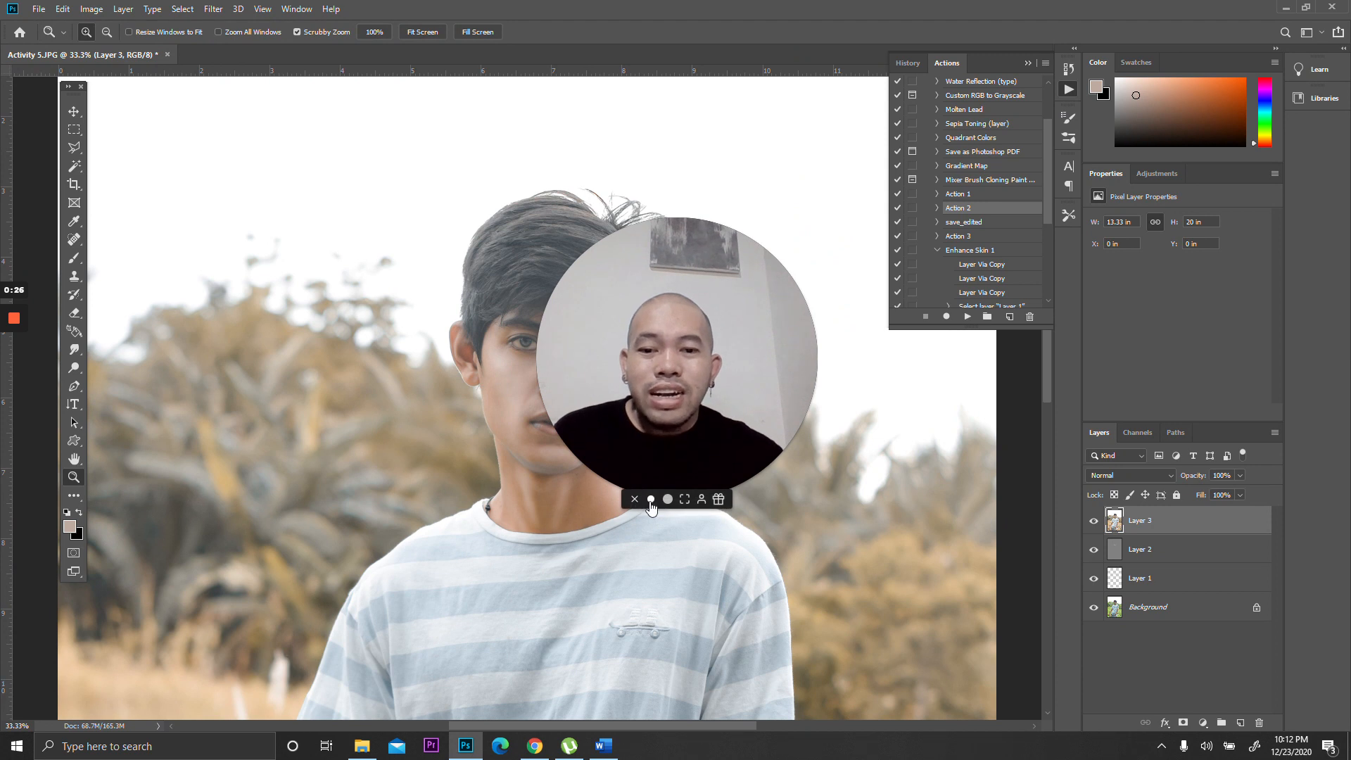
pyautogui.click(649, 500)
pyautogui.moveTo(636, 429); pyautogui.dragTo(1129, 638)
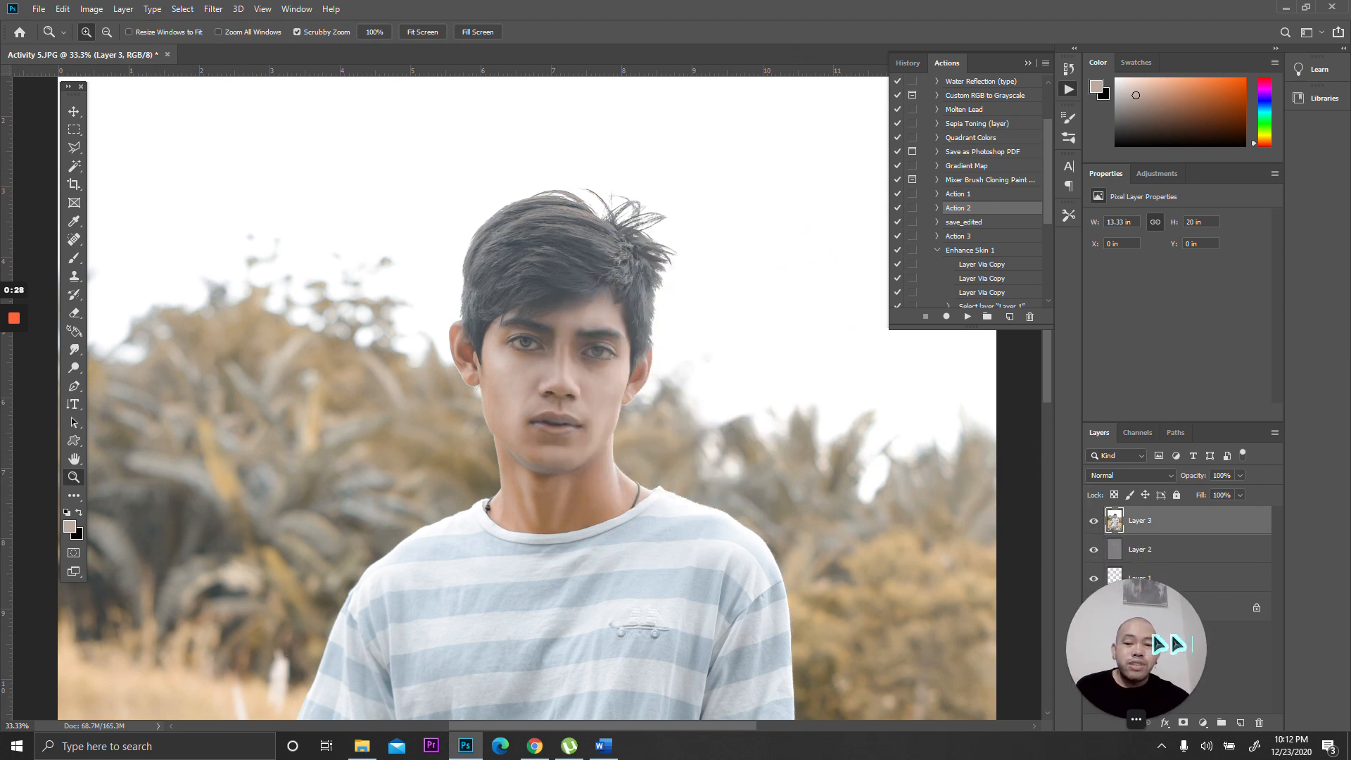
# Open the Liquify filter for Layer 3.
pyautogui.click(594, 420)
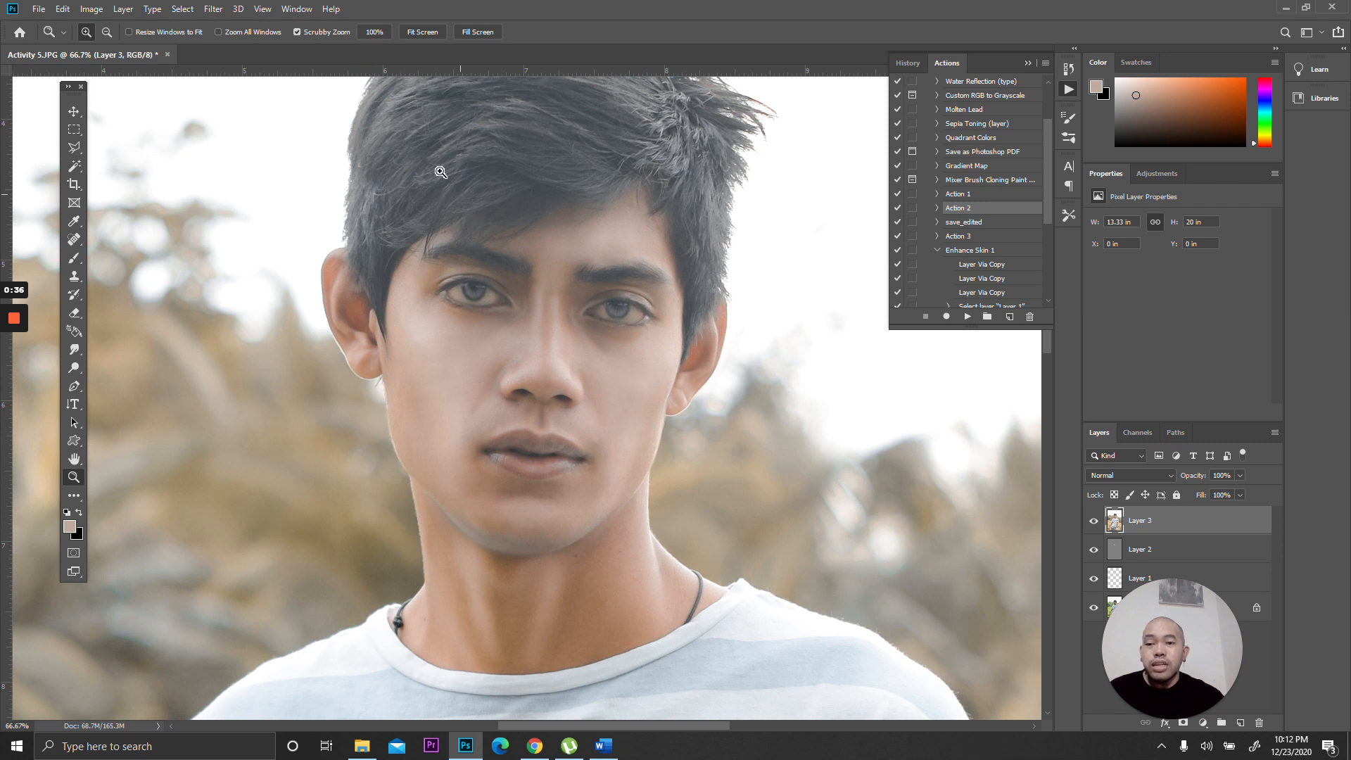
pyautogui.click(218, 10)
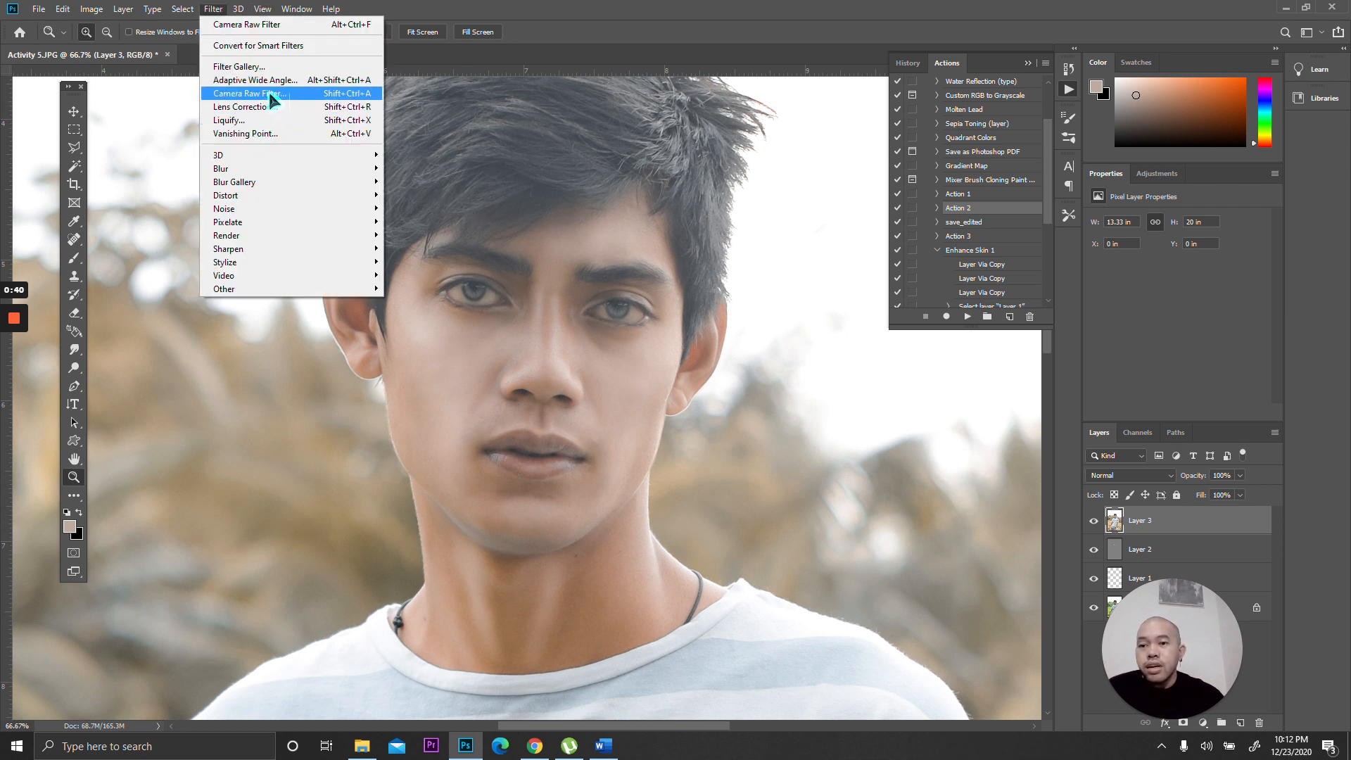
pyautogui.click(286, 119)
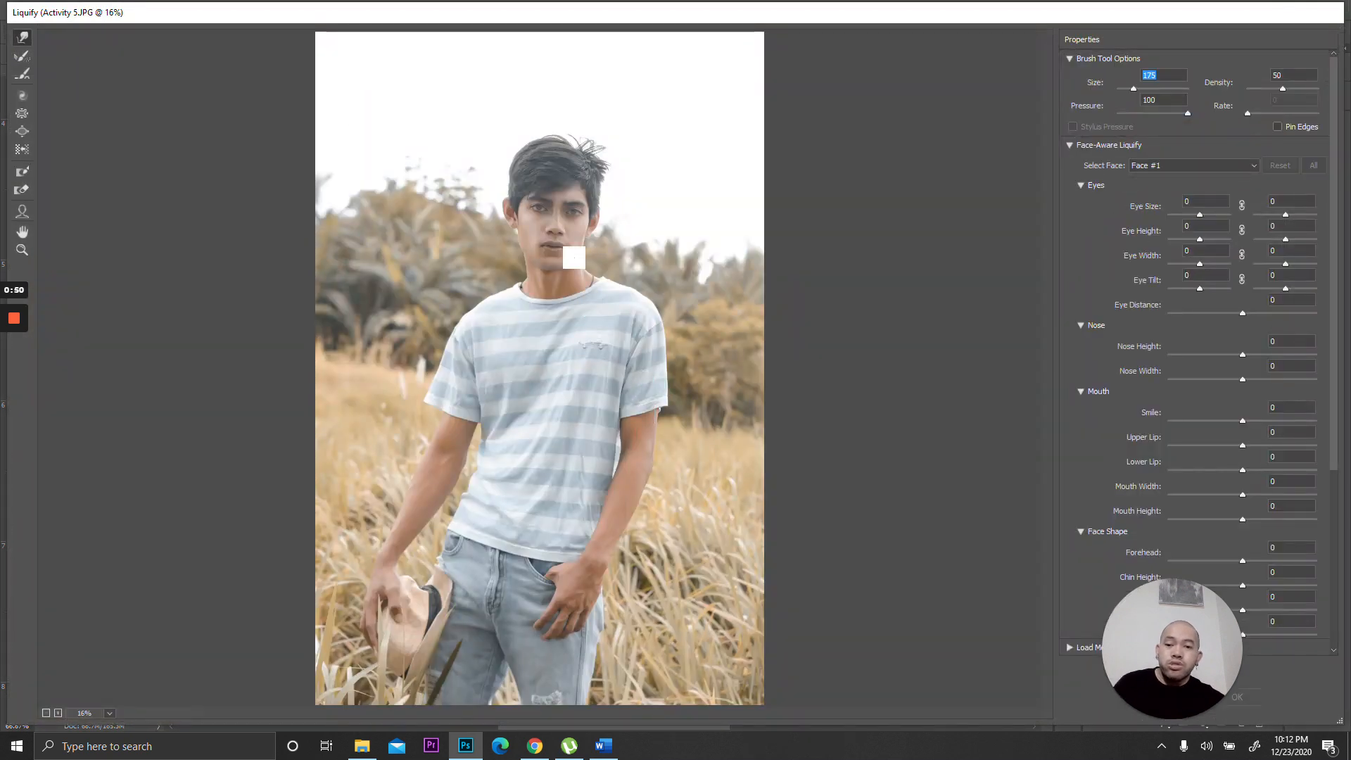
# Reshape the face with the Face tool: nose width -19, smile -41, lower lip -41 and jawline 55.
pyautogui.press('z')
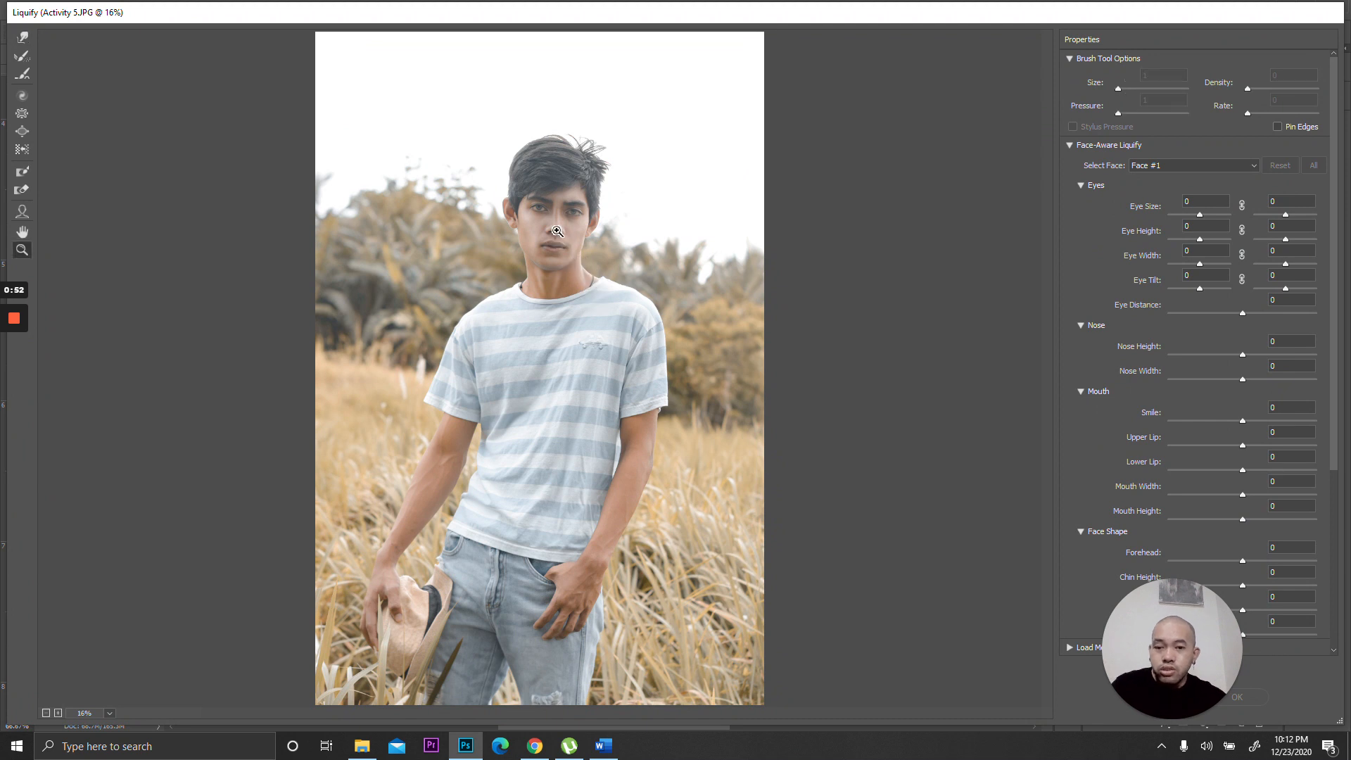
pyautogui.click(562, 224)
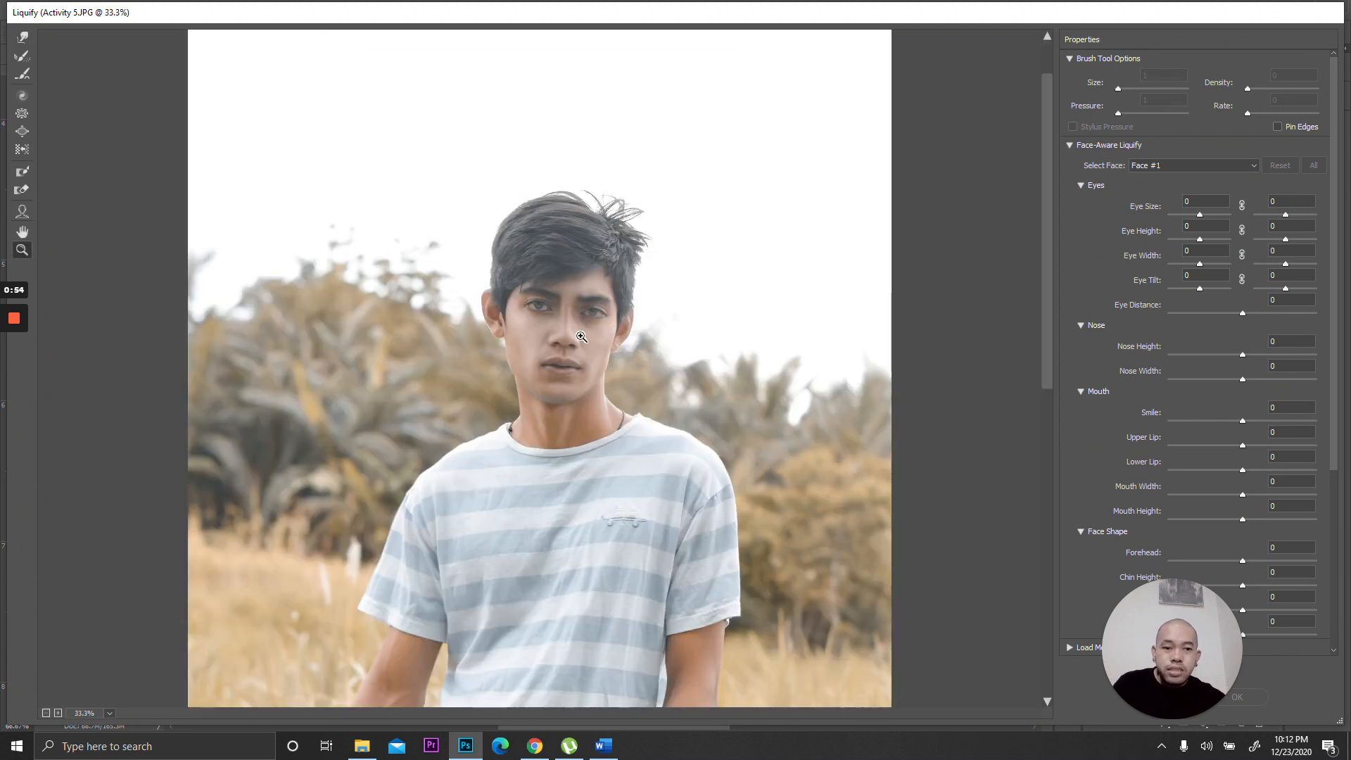
pyautogui.click(580, 335)
pyautogui.click(599, 371)
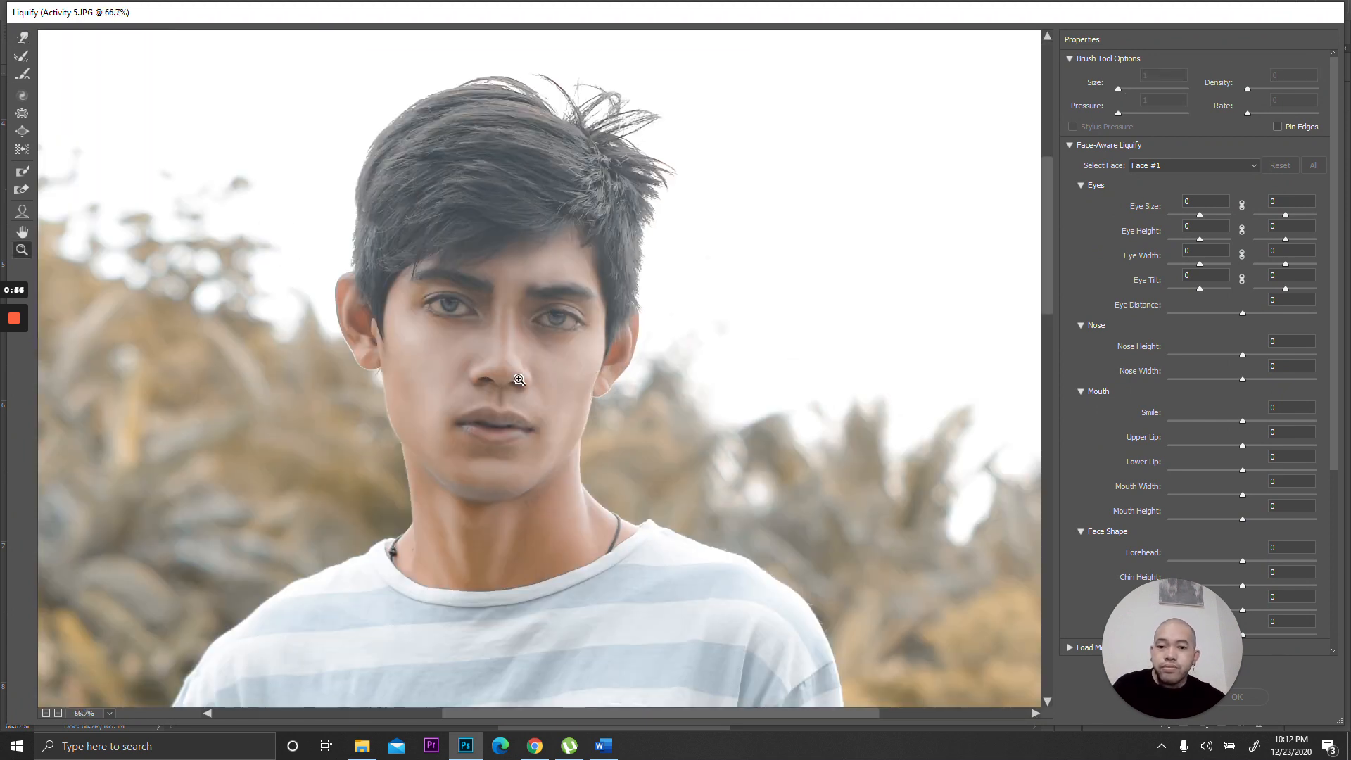
pyautogui.click(532, 364)
pyautogui.moveTo(526, 457)
pyautogui.mouseDown()
pyautogui.moveTo(610, 401)
pyautogui.moveTo(612, 450)
pyautogui.moveTo(620, 436)
pyautogui.mouseUp()
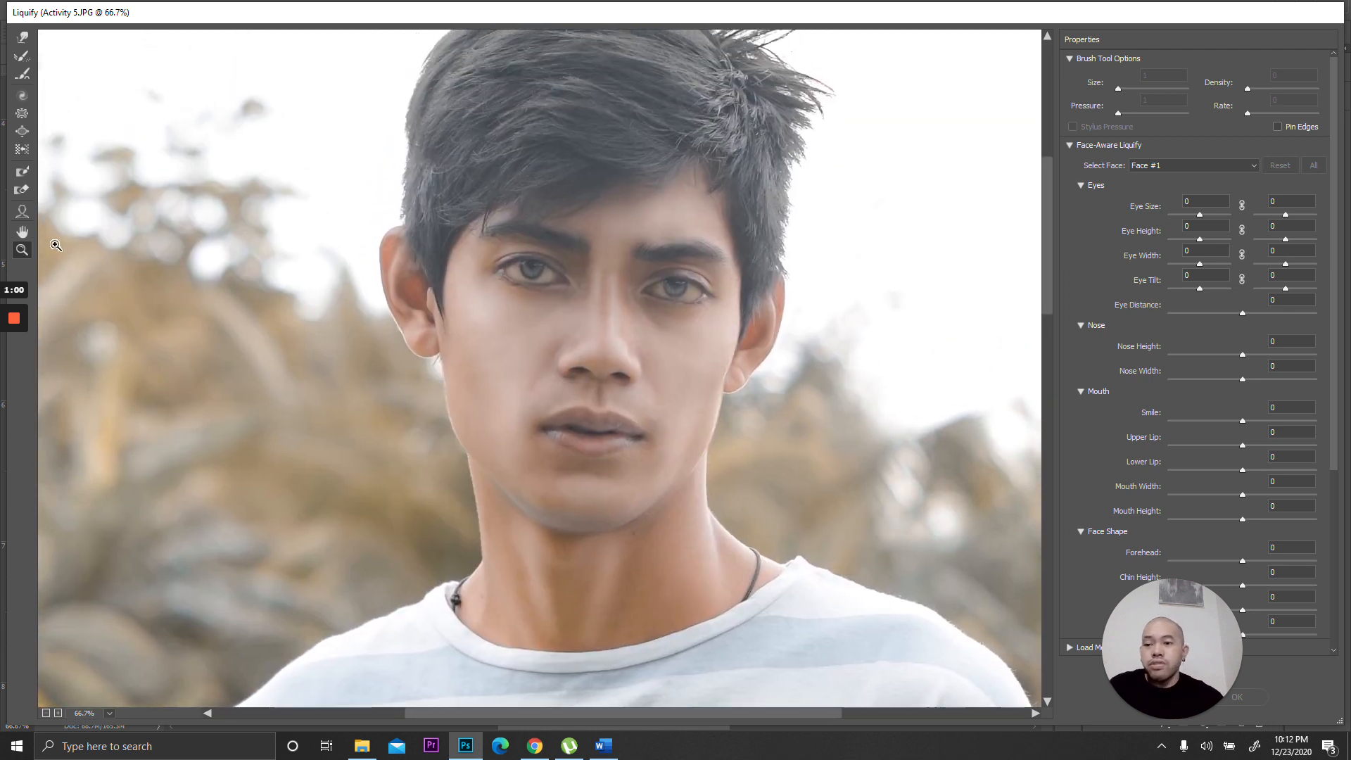
pyautogui.click(25, 218)
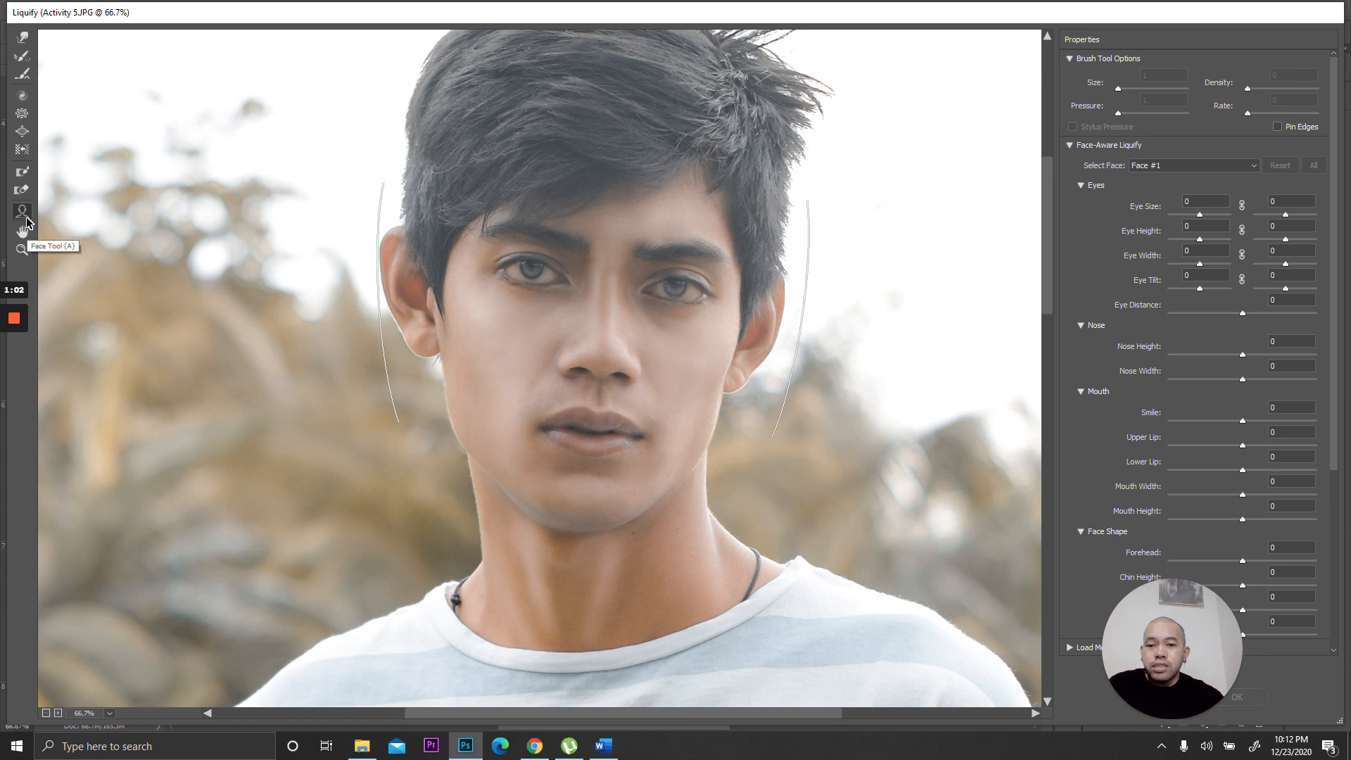
pyautogui.moveTo(478, 436)
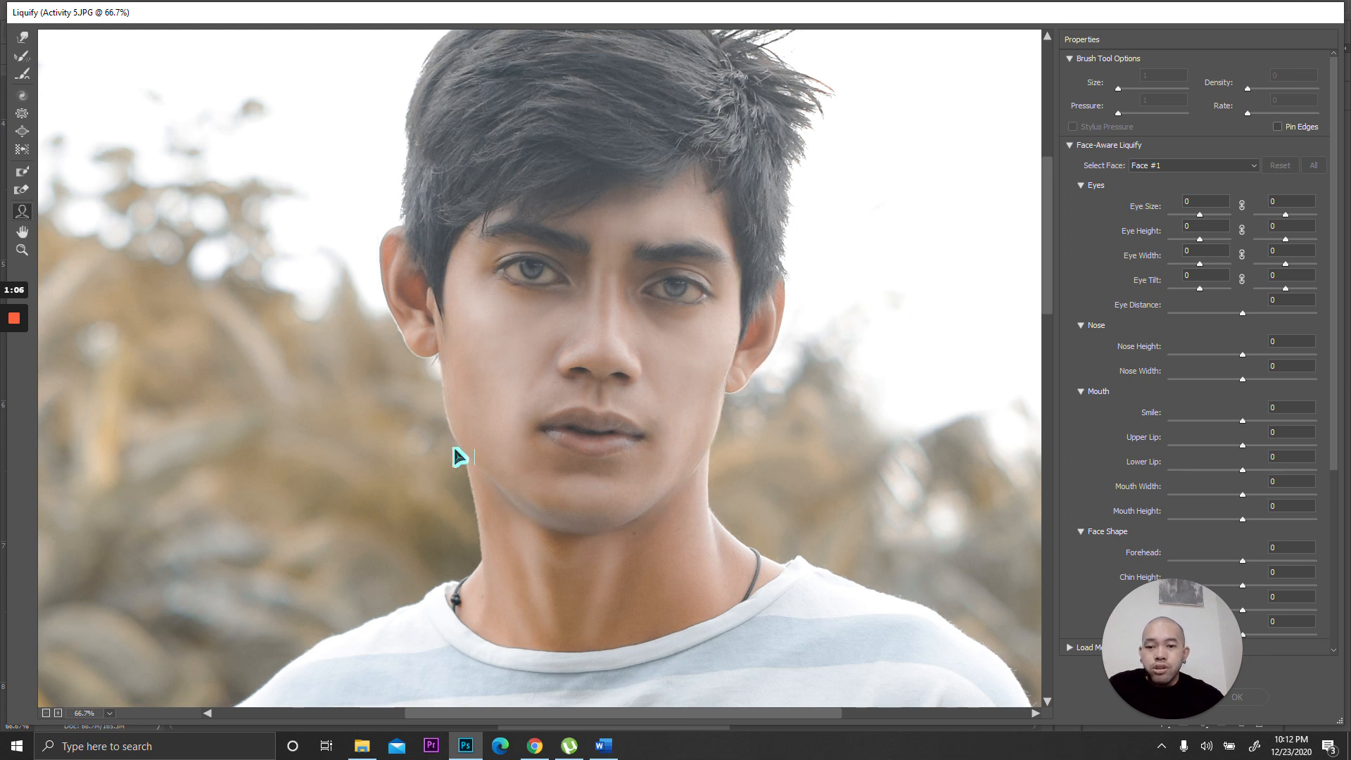
pyautogui.moveTo(453, 449); pyautogui.dragTo(447, 429)
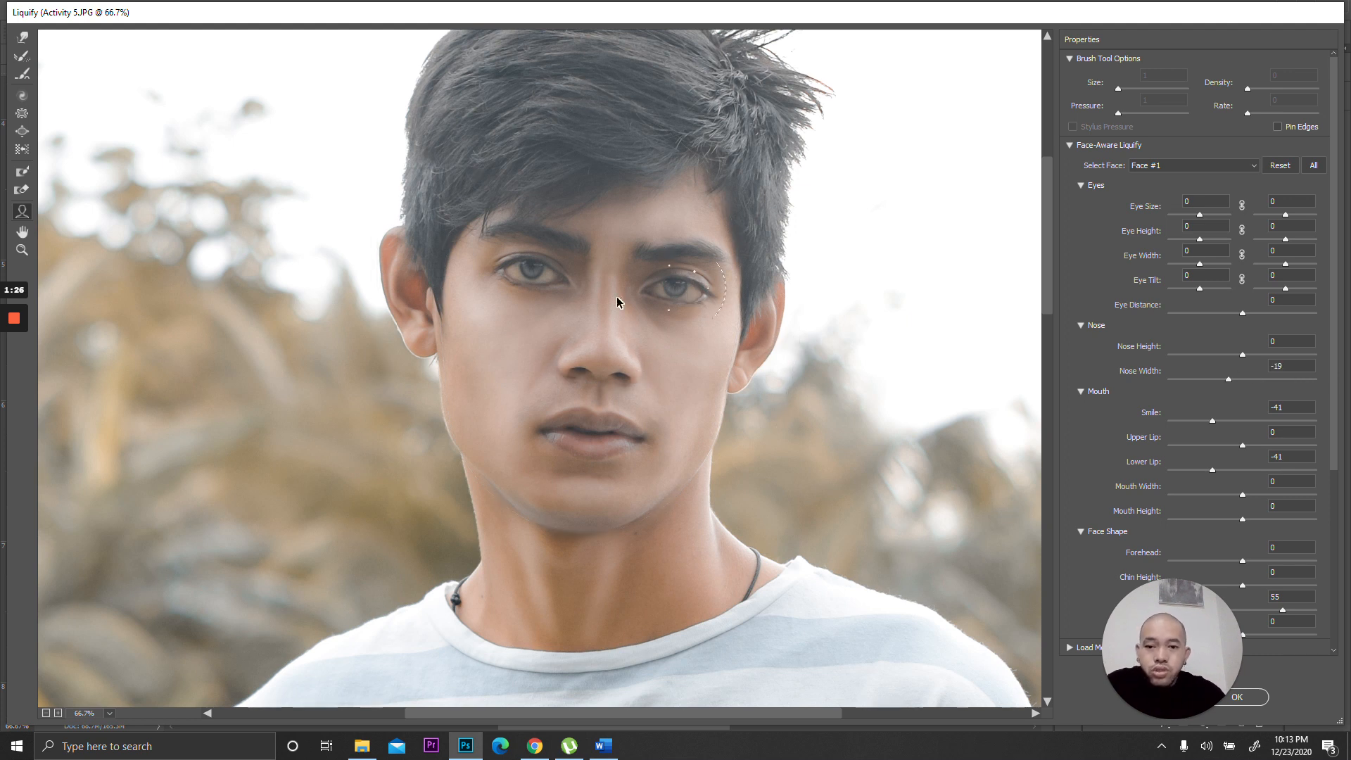
# Refine the ear and mouth contours with the Forward Warp tool, reducing the brush size to 90.
pyautogui.scroll(-1, 721, 357)
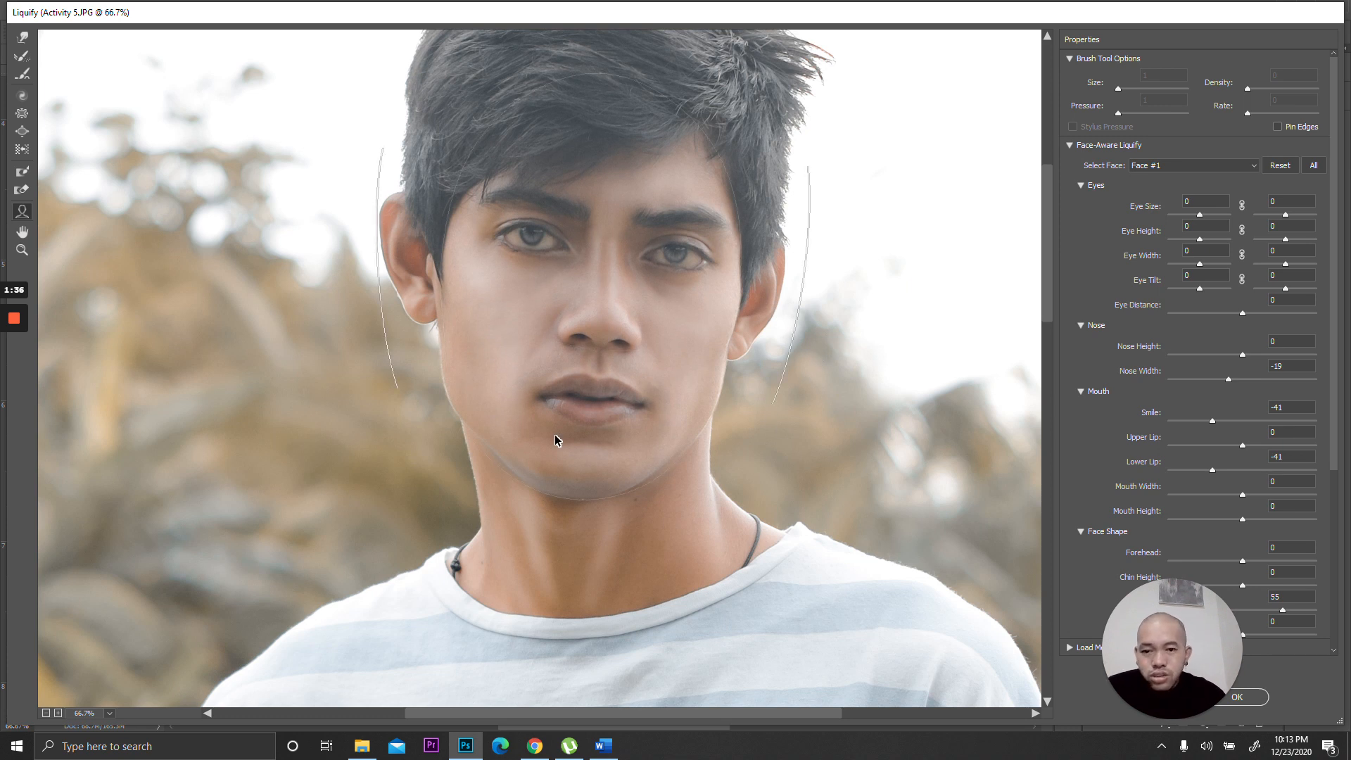
pyautogui.click(29, 43)
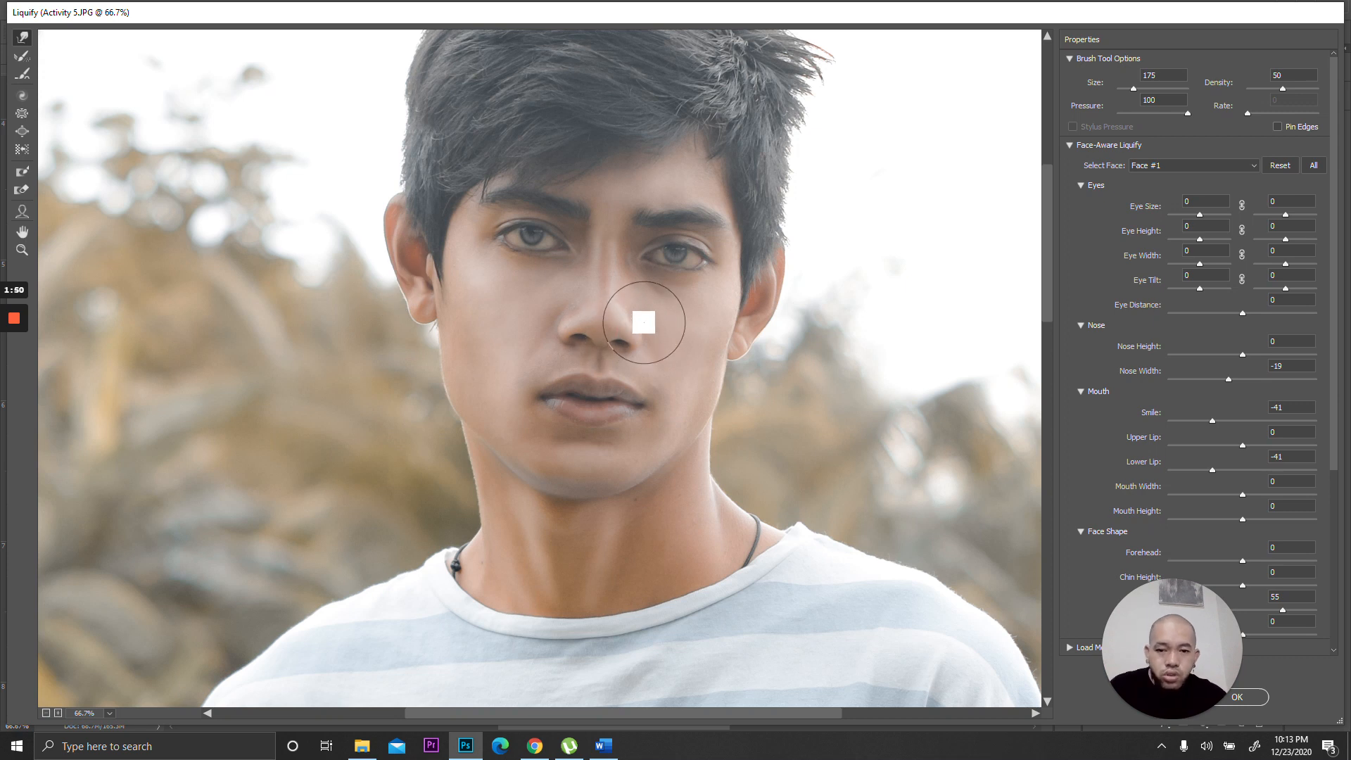
pyautogui.press('[')
pyautogui.press('[')
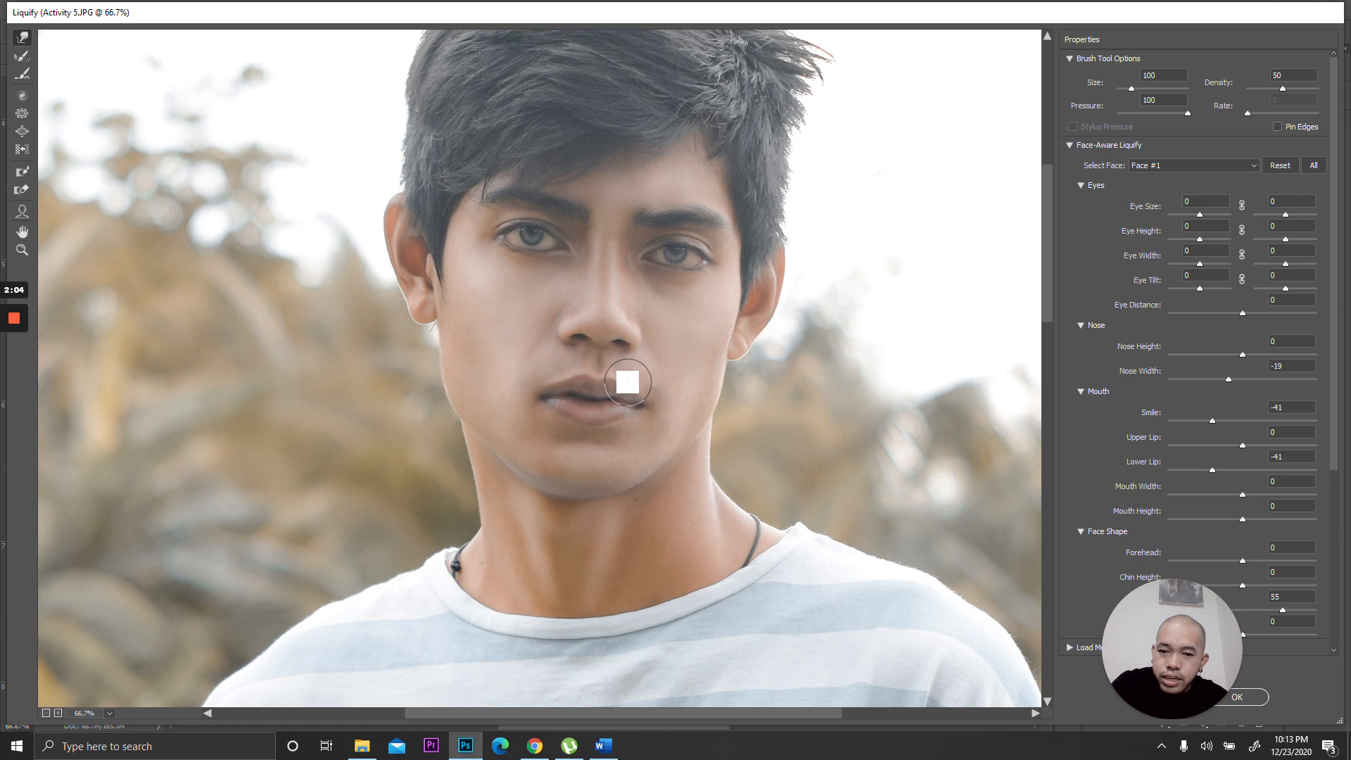
pyautogui.press('[')
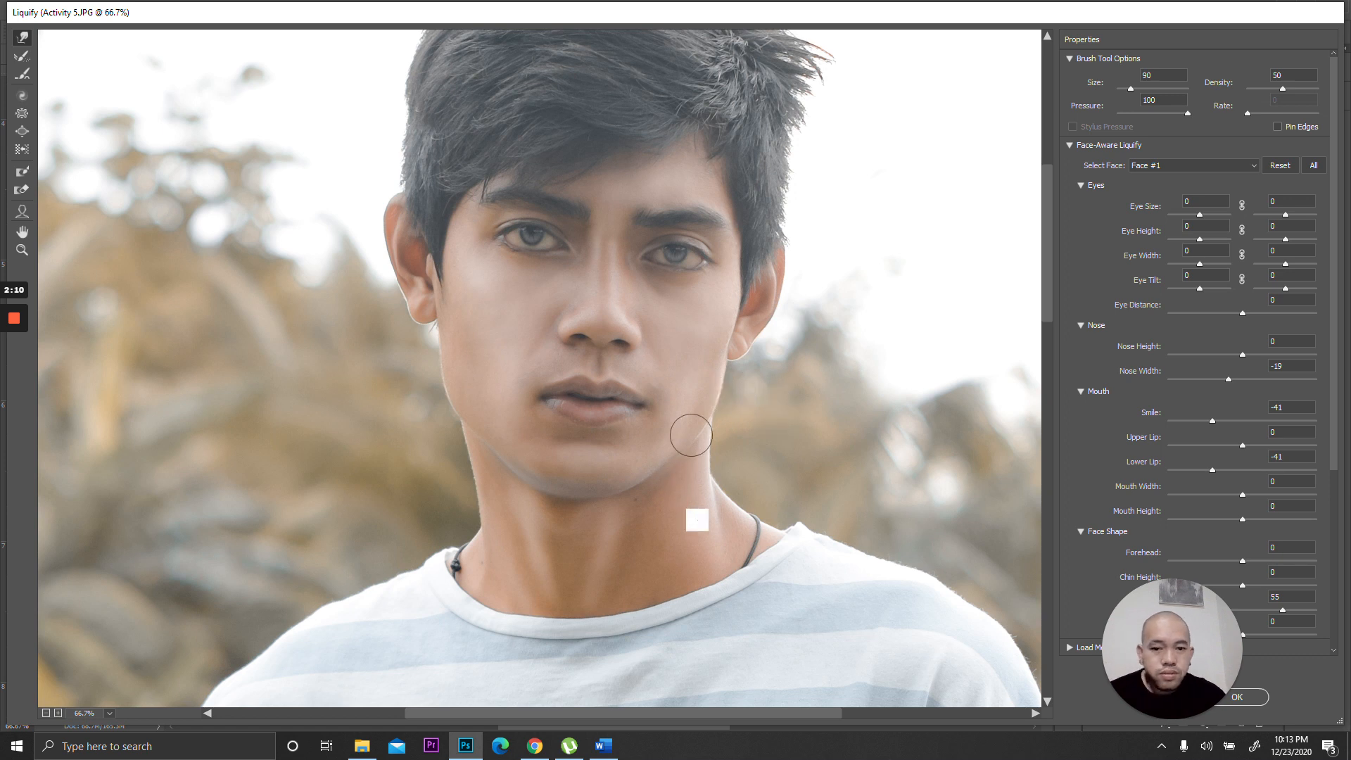
# Enlarge the Forward Warp brush to 250 and refine the neck and collar contours.
pyautogui.press(']')
pyautogui.press(']')
pyautogui.press(']')
pyautogui.press(']')
pyautogui.press(']')
pyautogui.press(']')
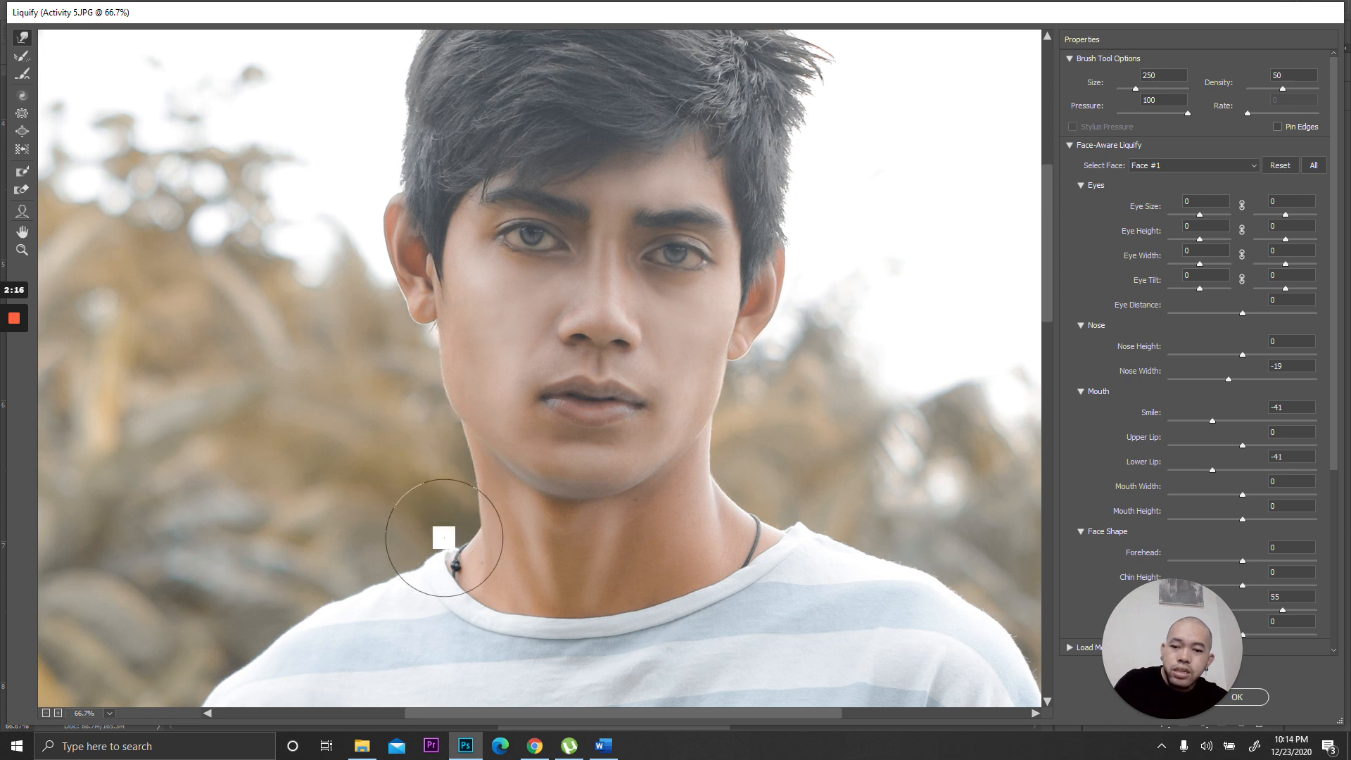
pyautogui.scroll(-1, 690, 545)
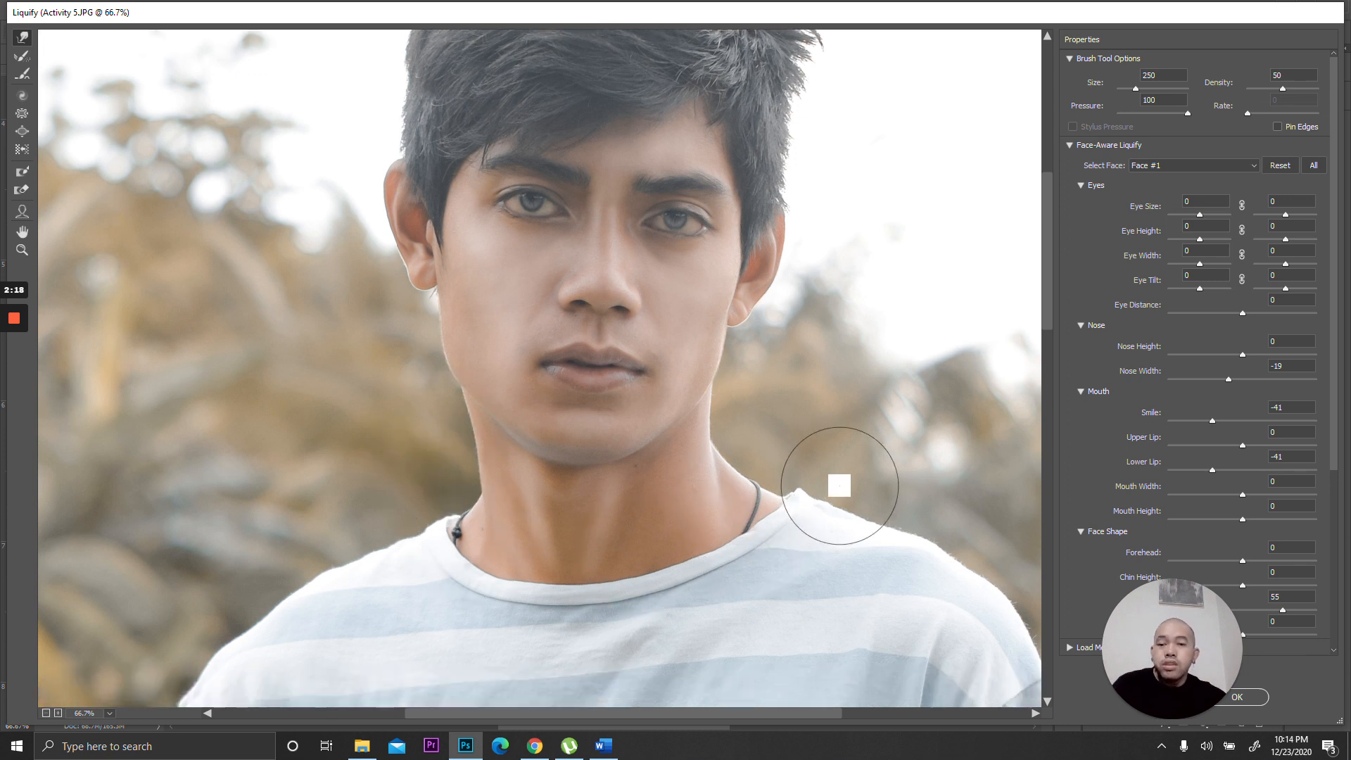
# Push in the shirt sleeve above the hat-holding arm with the Forward Warp tool, enlarging the brush to 800.
pyautogui.press('z')
pyautogui.keyDown('alt'); pyautogui.click(716, 442); pyautogui.keyUp('alt')
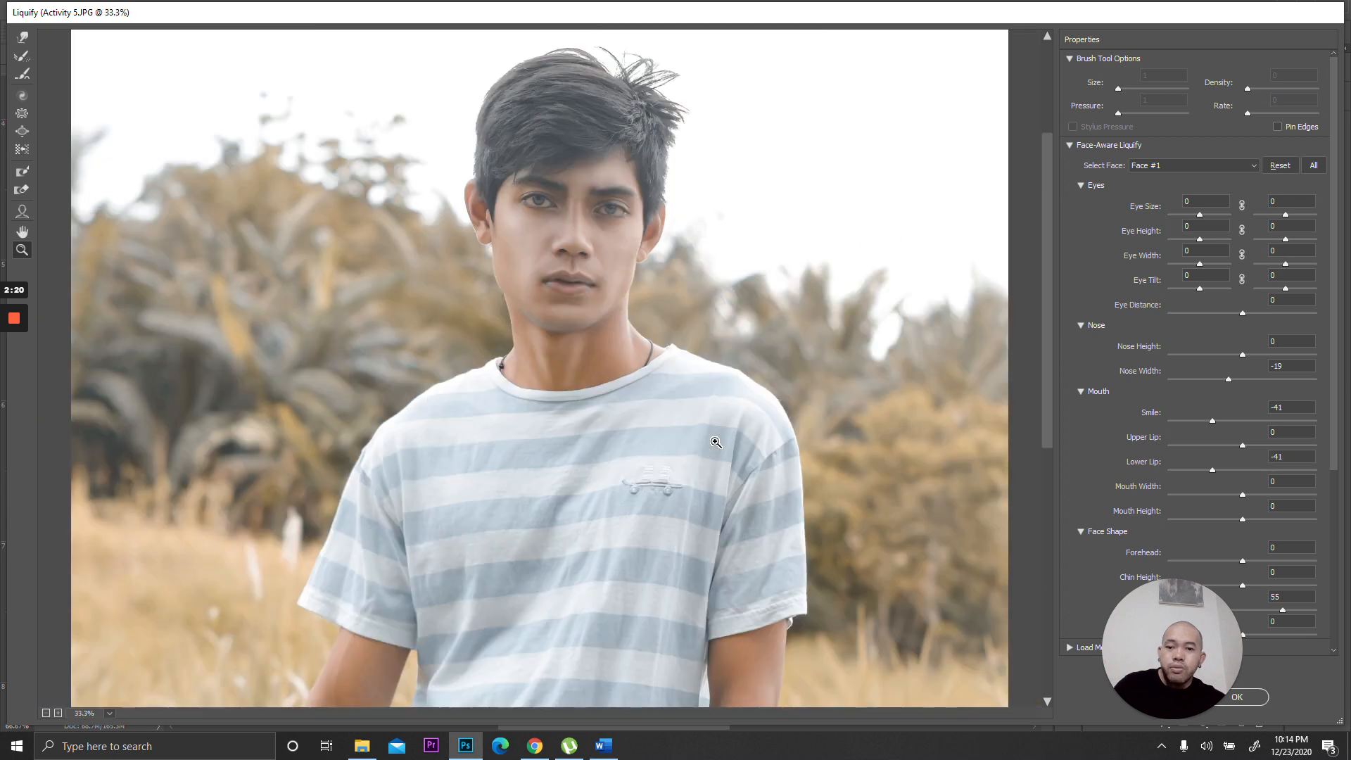
pyautogui.scroll(-7, 716, 422)
pyautogui.scroll(-1, 809, 294)
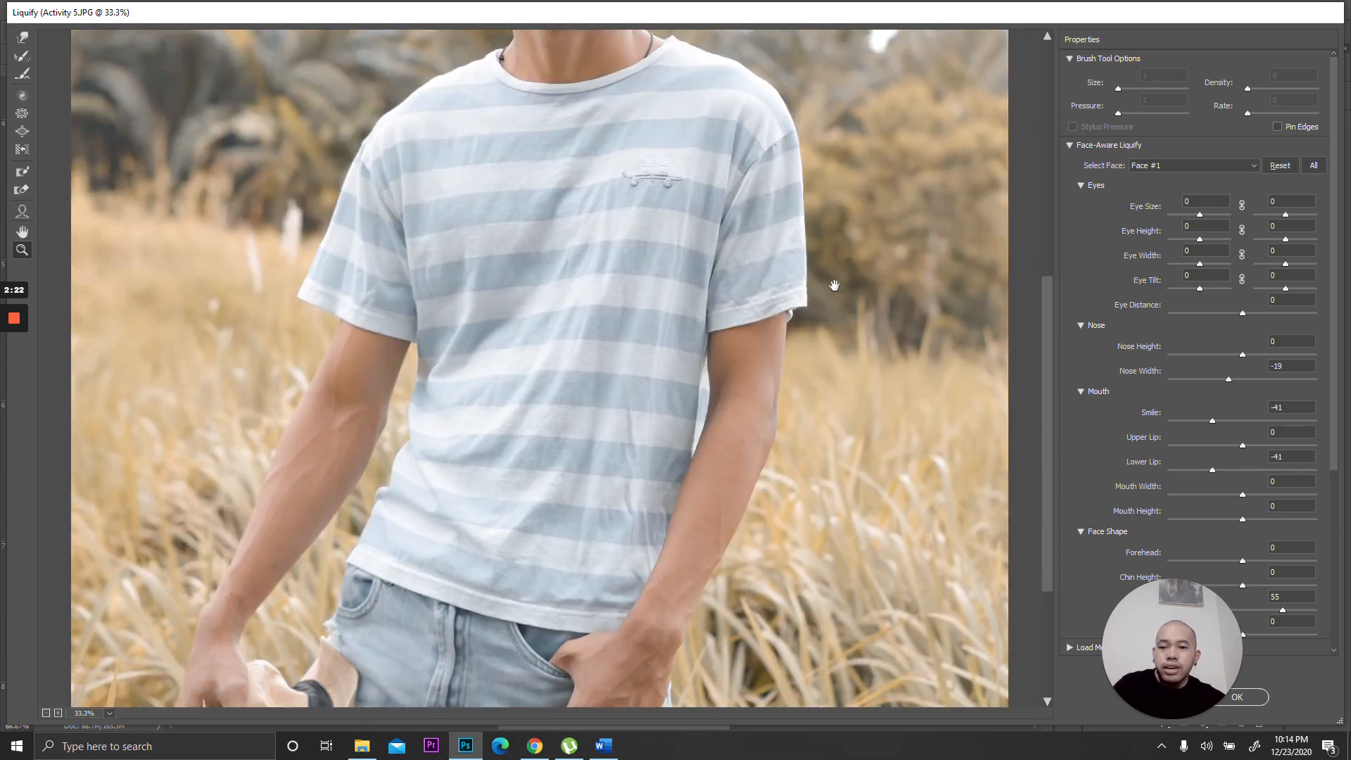
pyautogui.click(23, 38)
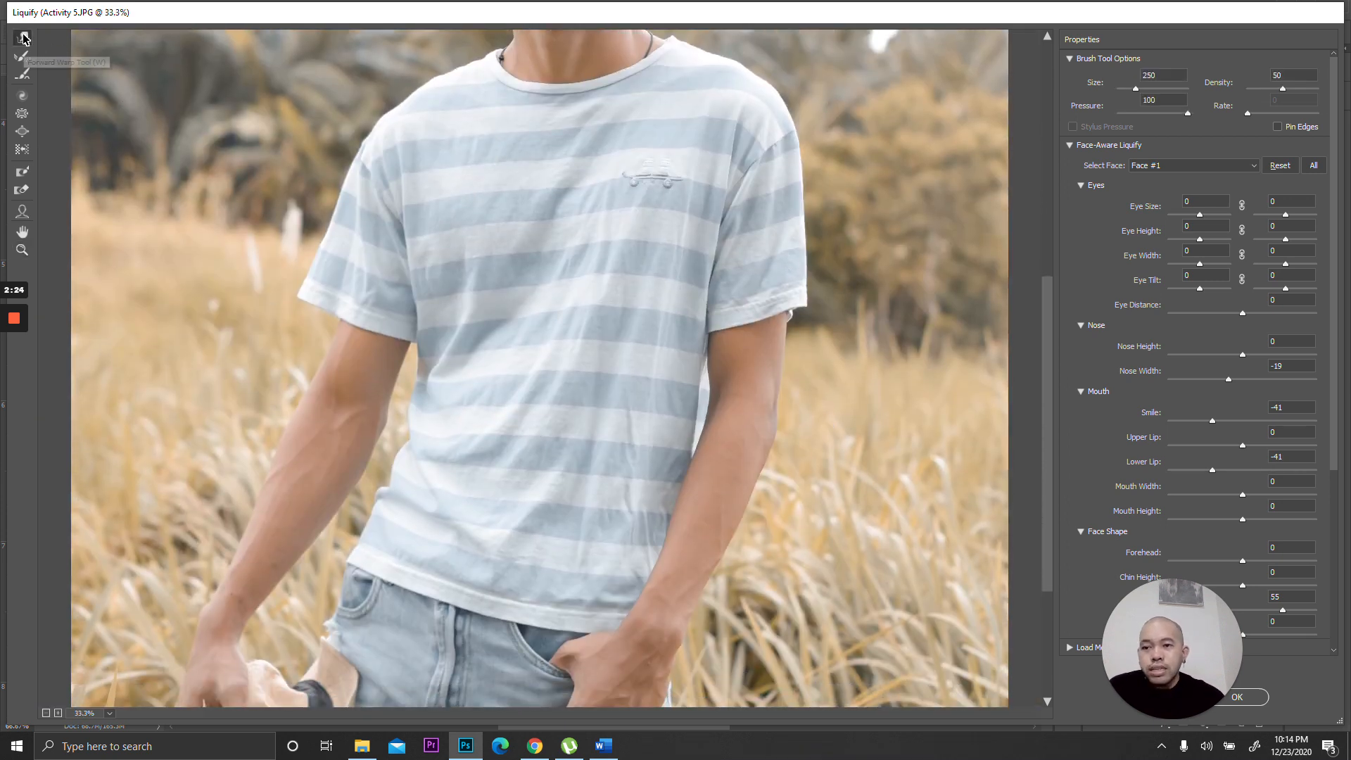
pyautogui.press(']')
pyautogui.press(']')
pyautogui.press(']')
pyautogui.press(']')
pyautogui.press(']')
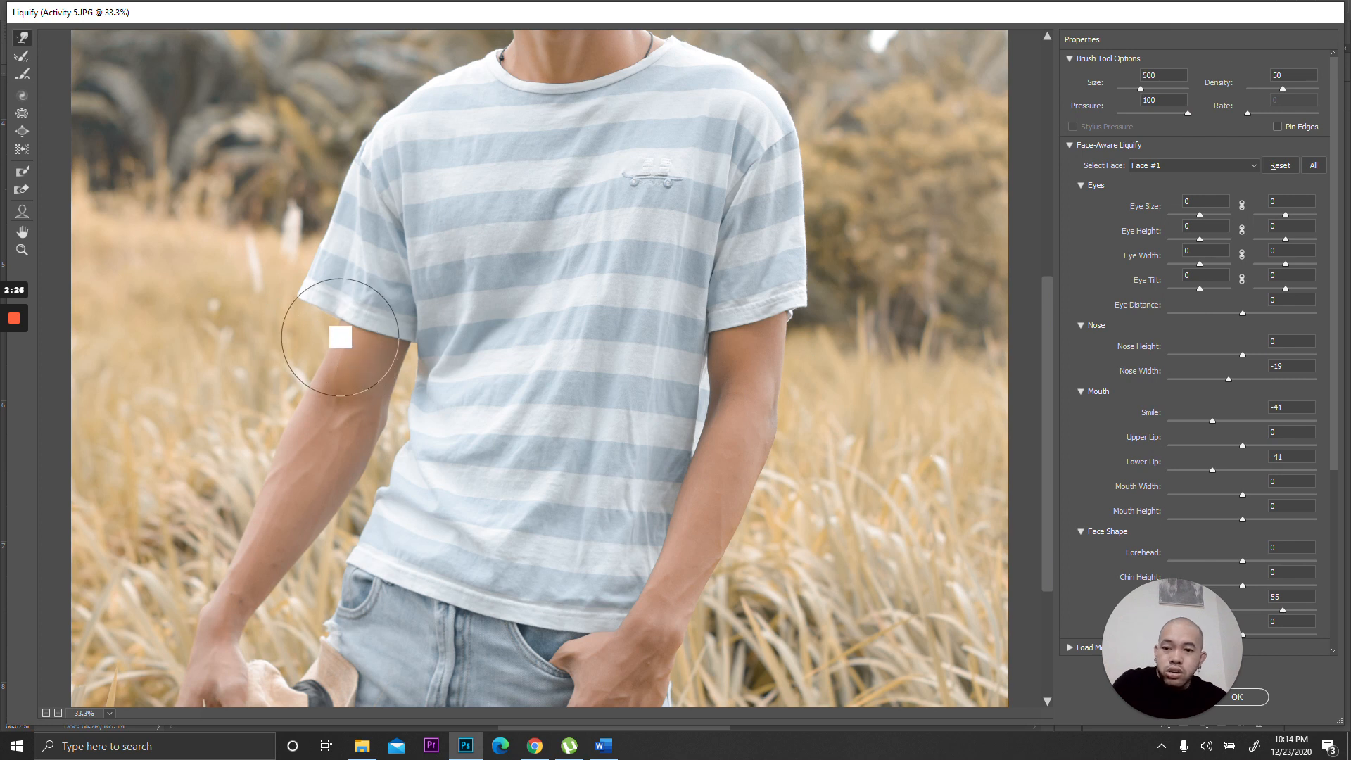
pyautogui.press(']')
pyautogui.press(']')
pyautogui.press(']')
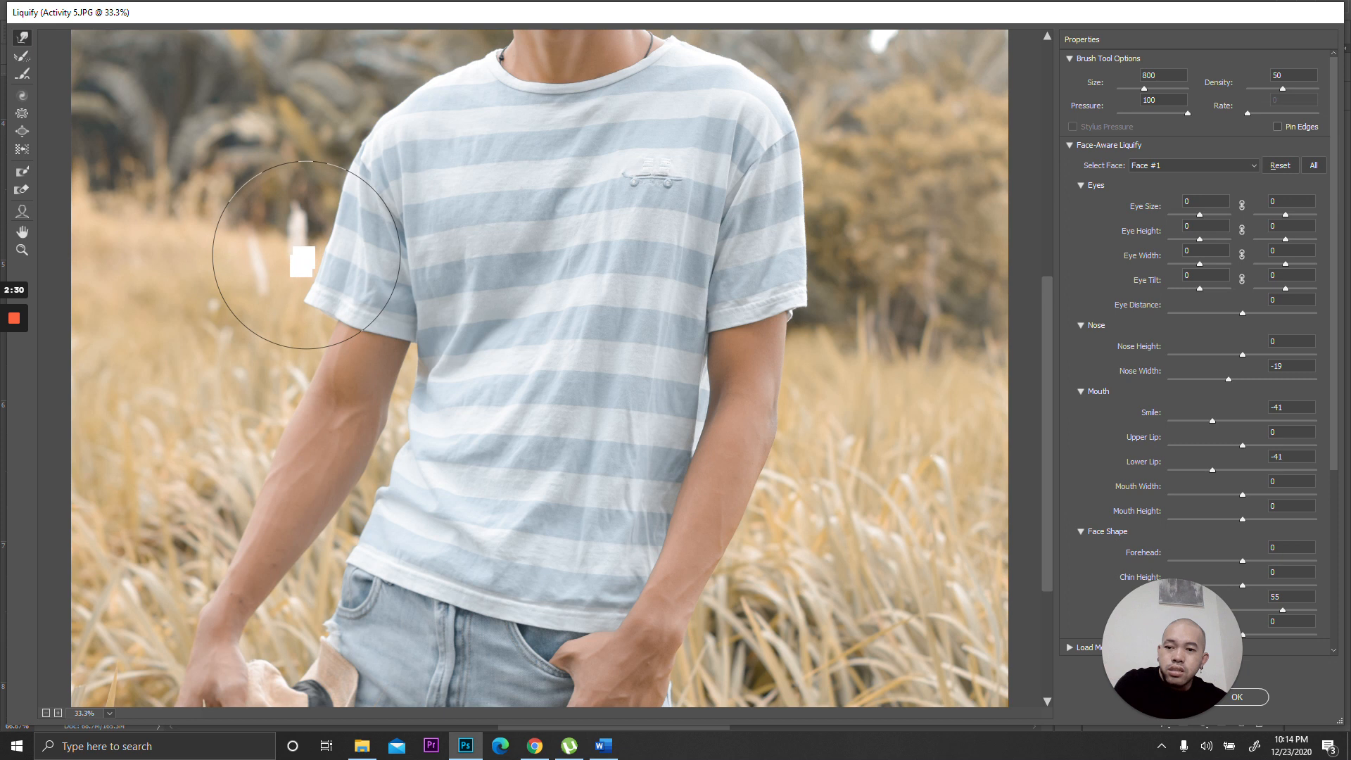
# Refine the same sleeve's hem and outer edge, reducing the Forward Warp brush to 250.
pyautogui.press('[')
pyautogui.press('[')
pyautogui.press('[')
pyautogui.press('[')
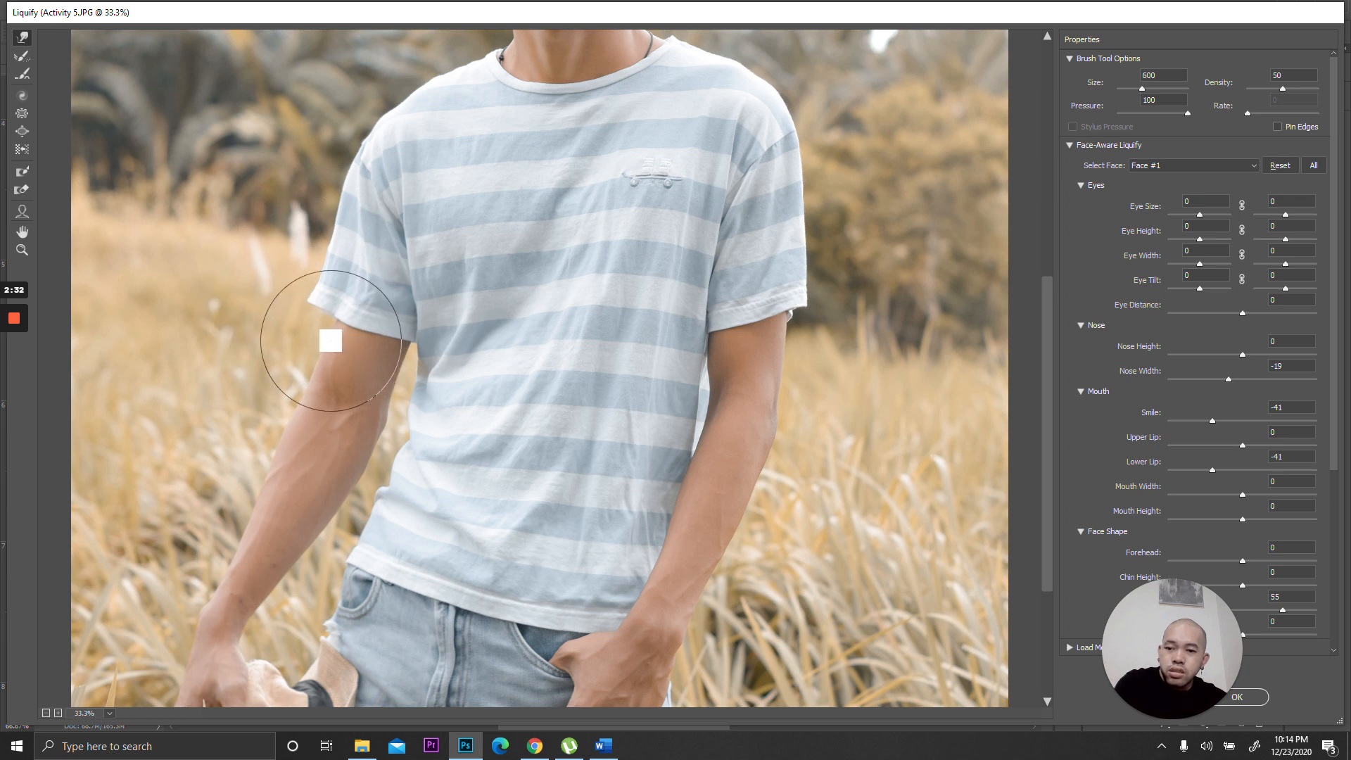
pyautogui.press('[')
pyautogui.press('[')
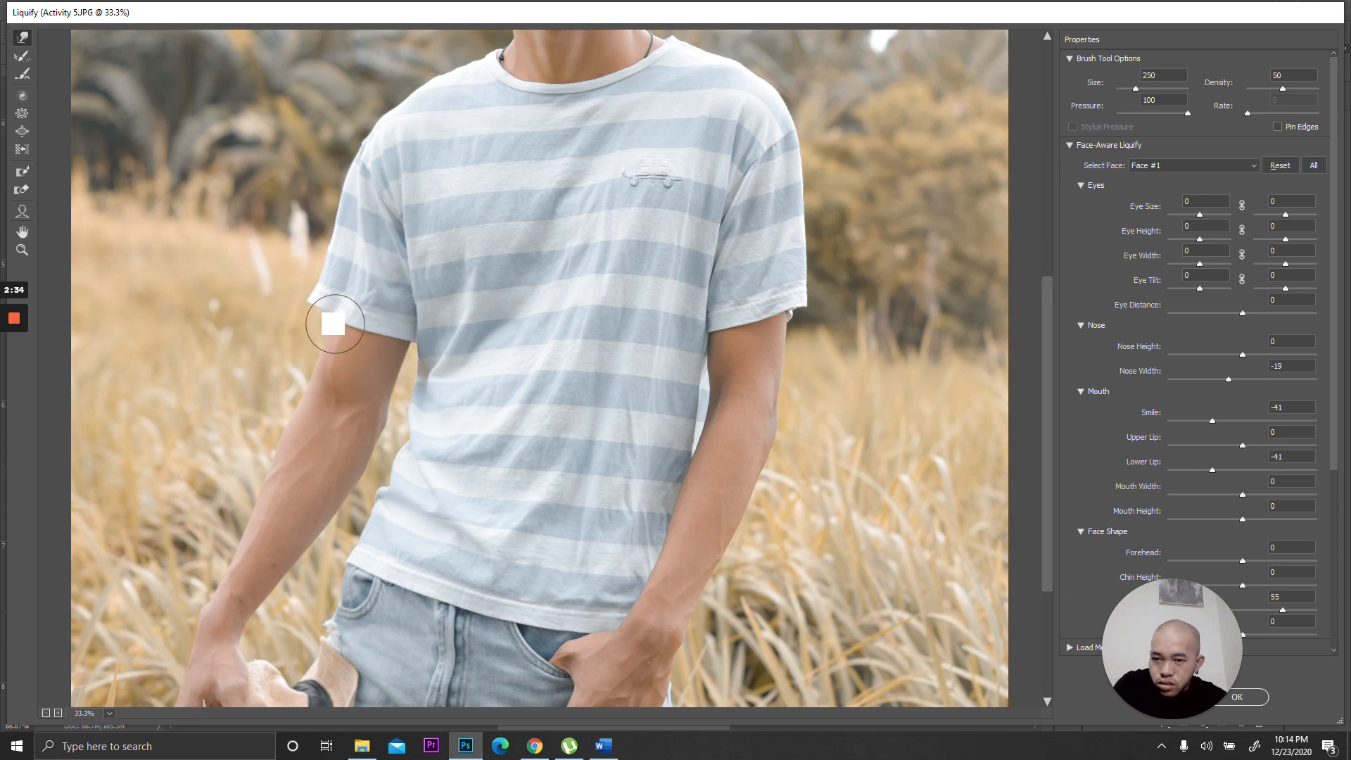
# Shape the contours of both arms with a Forward Warp brush of size 500.
pyautogui.press(']')
pyautogui.press(']')
pyautogui.press(']')
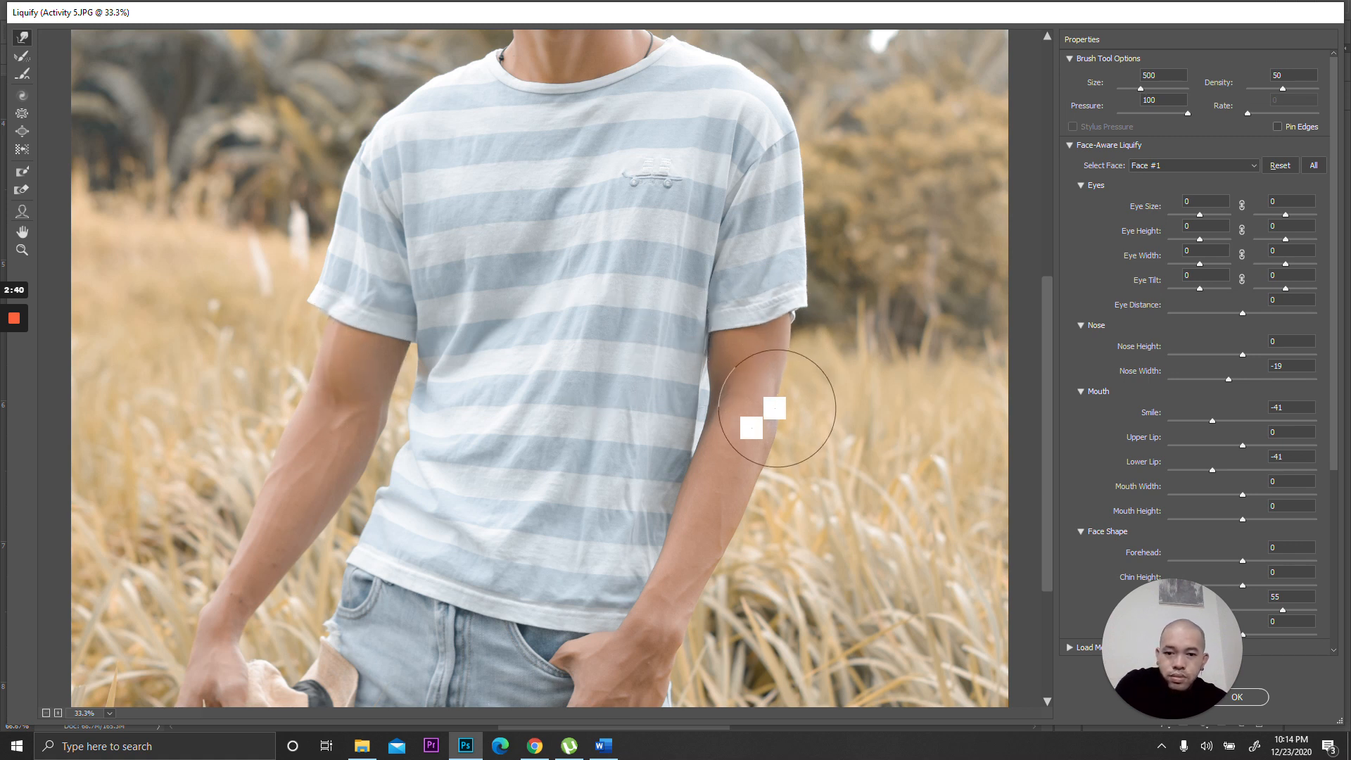
pyautogui.scroll(-1, 774, 450)
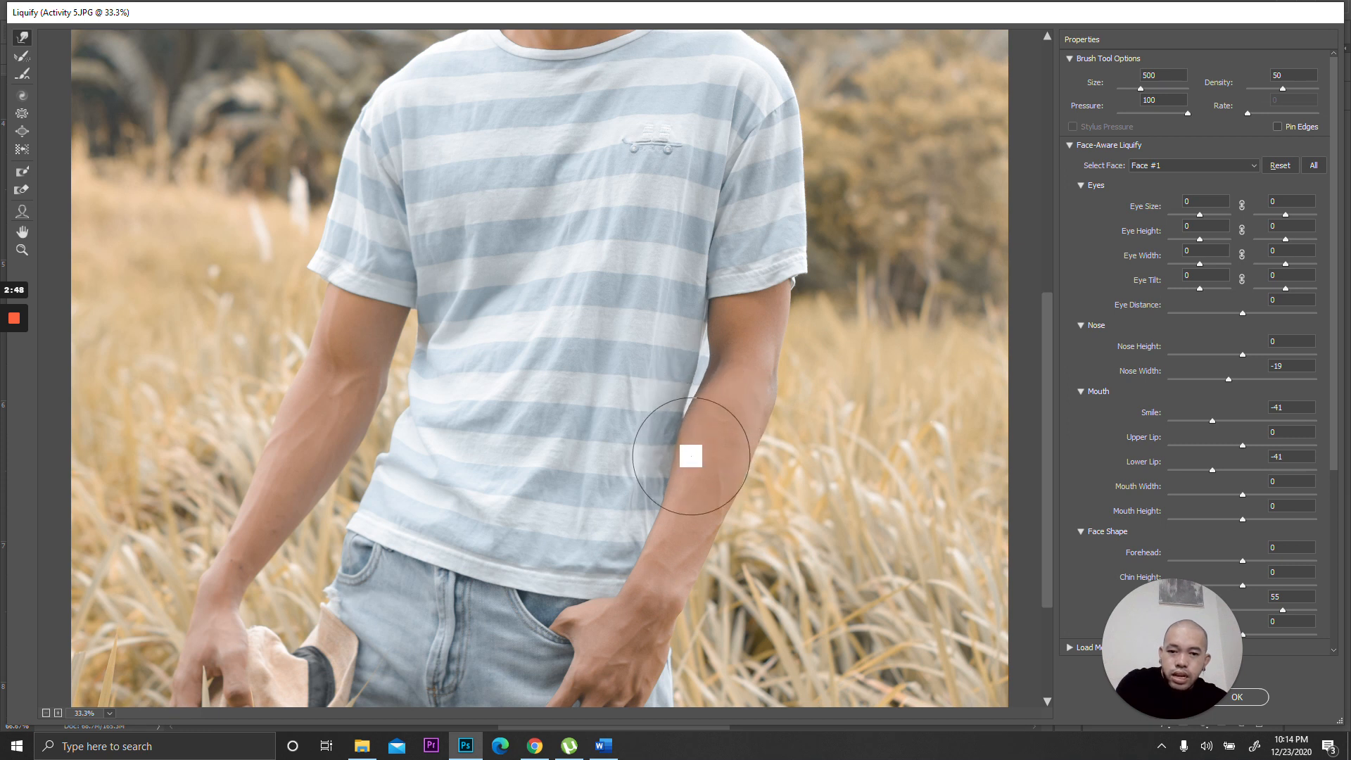
pyautogui.moveTo(774, 508); pyautogui.dragTo(780, 474)
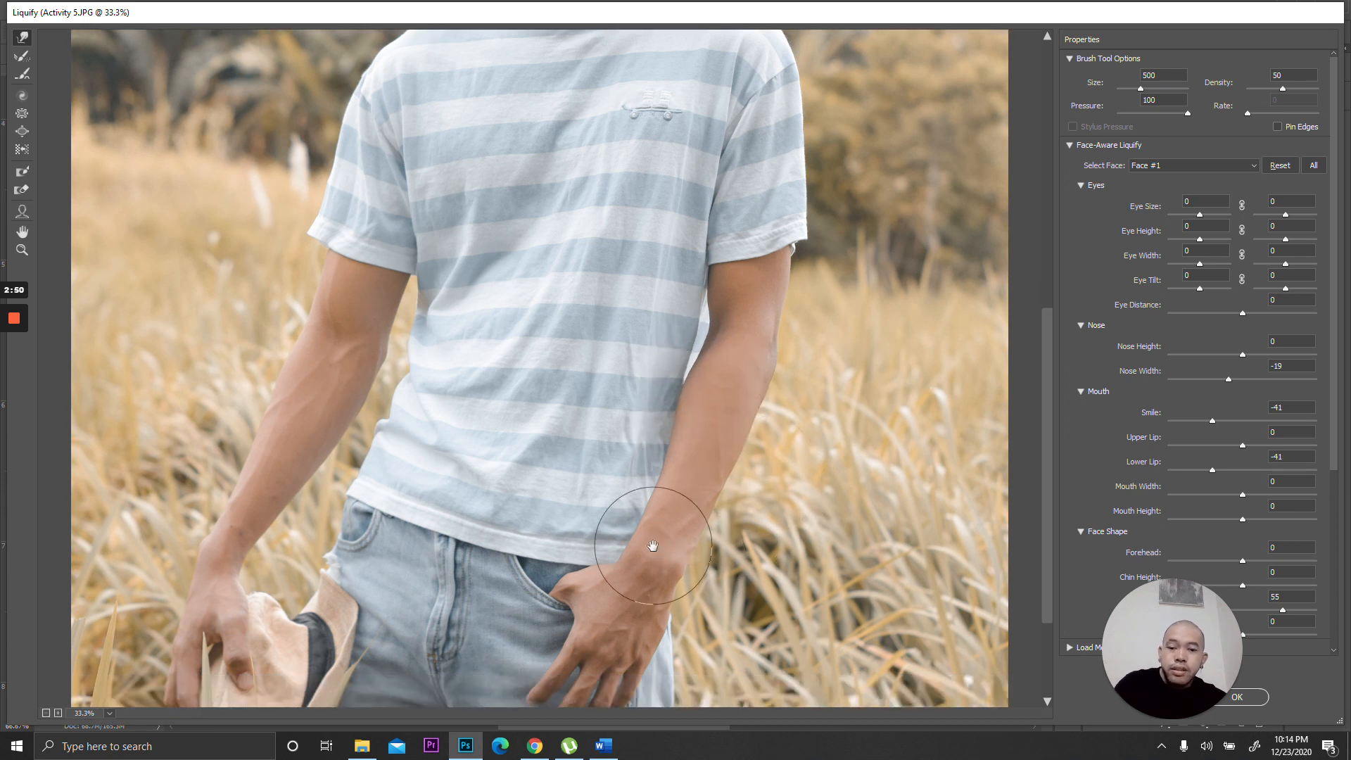
pyautogui.moveTo(679, 567); pyautogui.dragTo(698, 464)
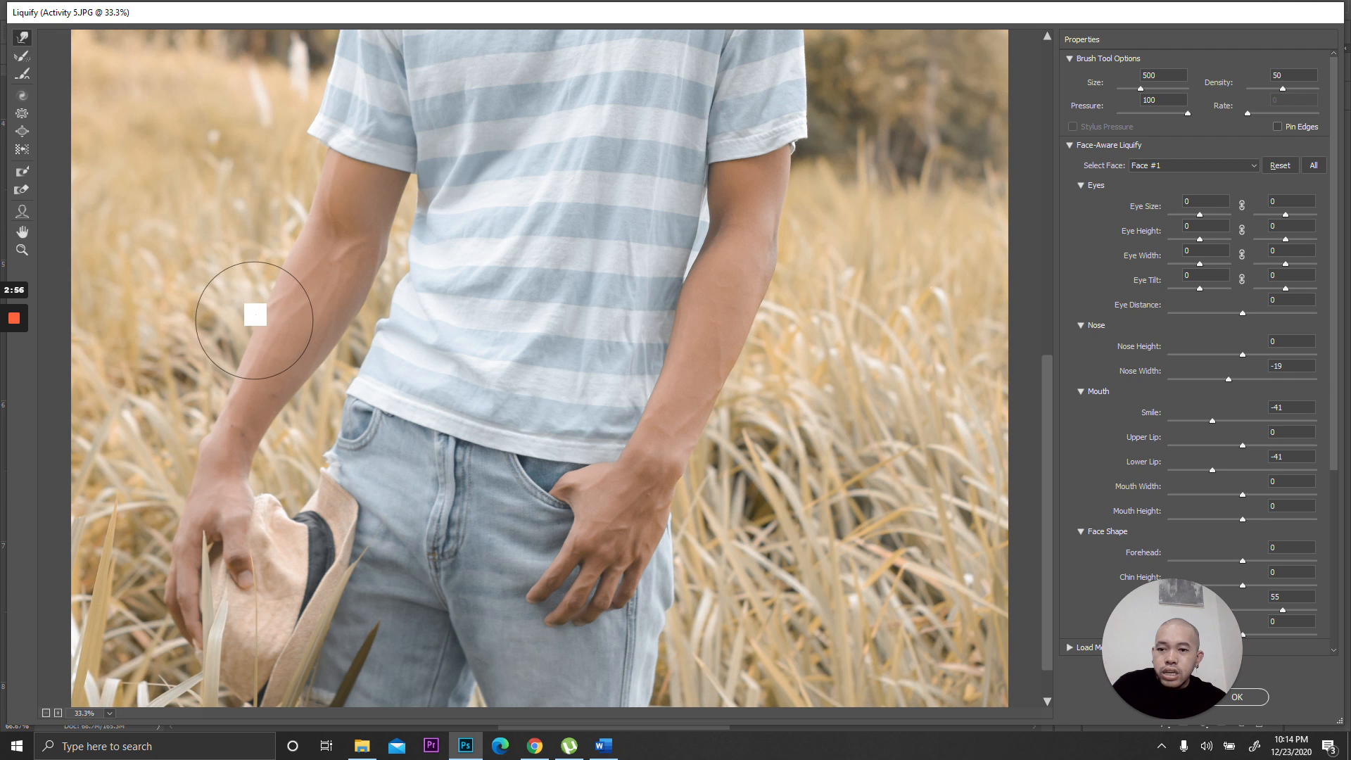
pyautogui.scroll(-1, 591, 422)
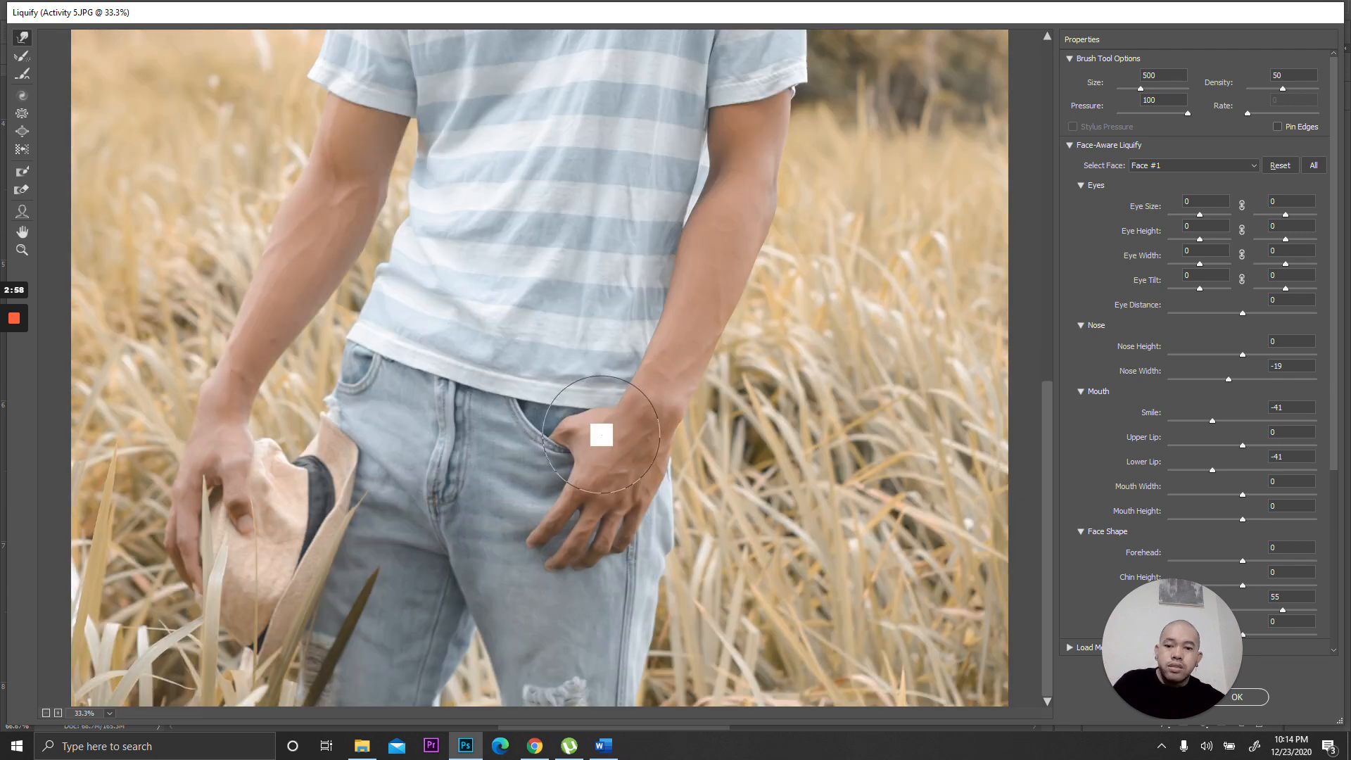
# Shape both shoulders with the Forward Warp tool, using brush sizes 800 and 700.
pyautogui.moveTo(588, 287); pyautogui.dragTo(622, 580)
pyautogui.press(']')
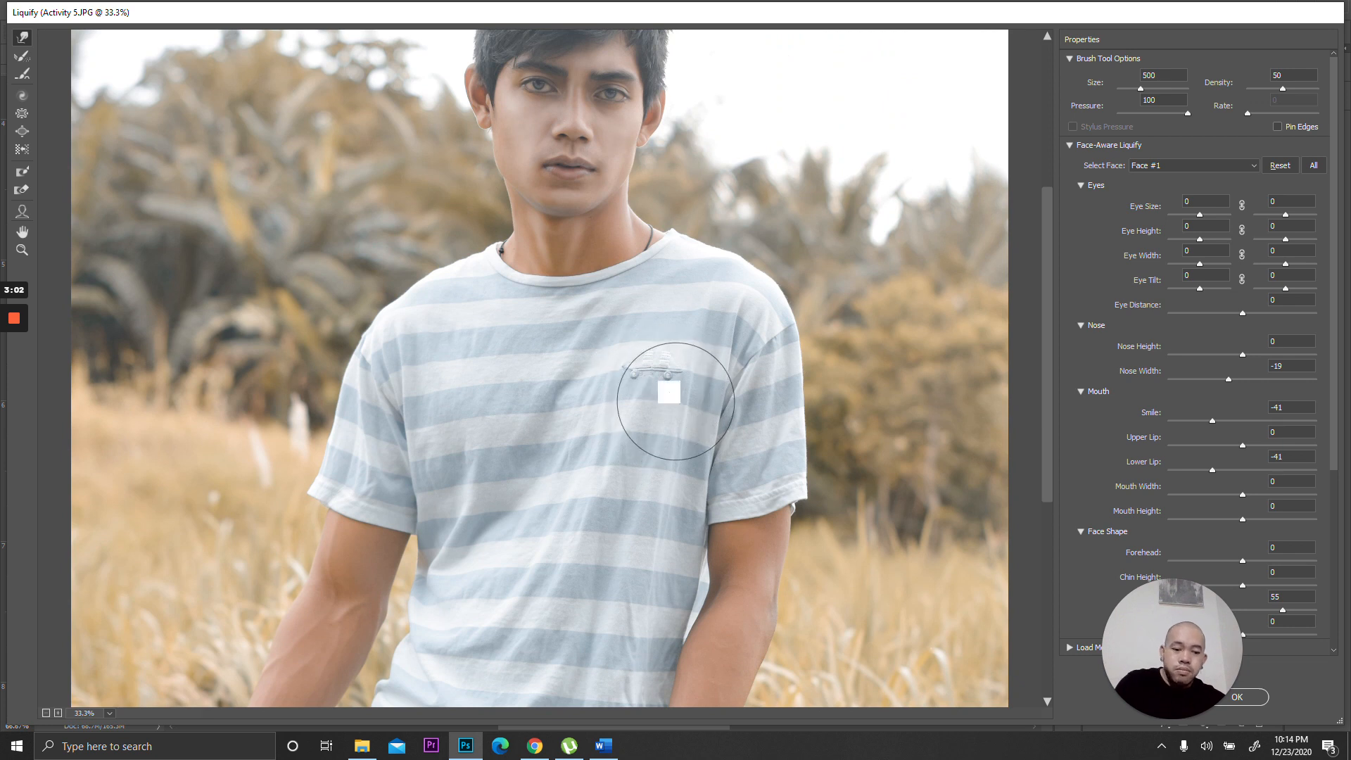
pyautogui.press(']')
pyautogui.press(']')
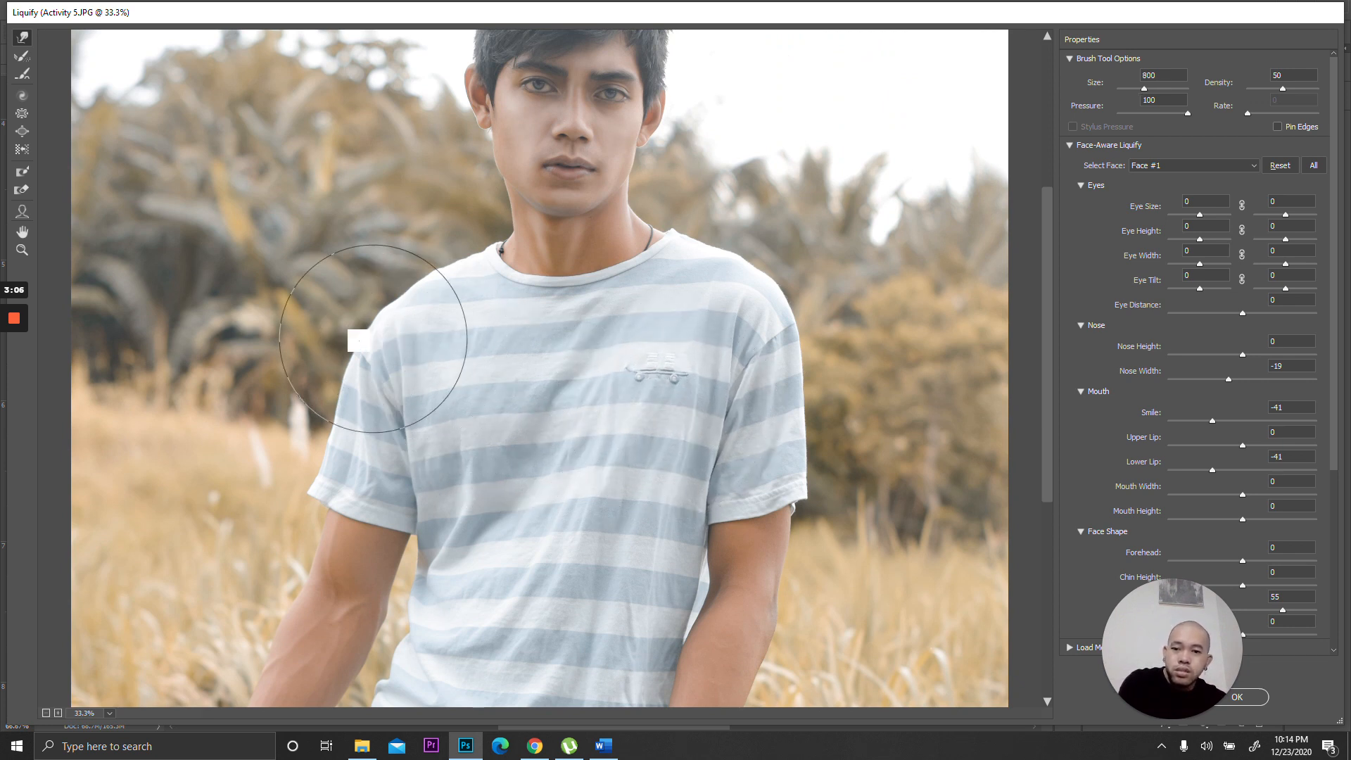
pyautogui.press('[')
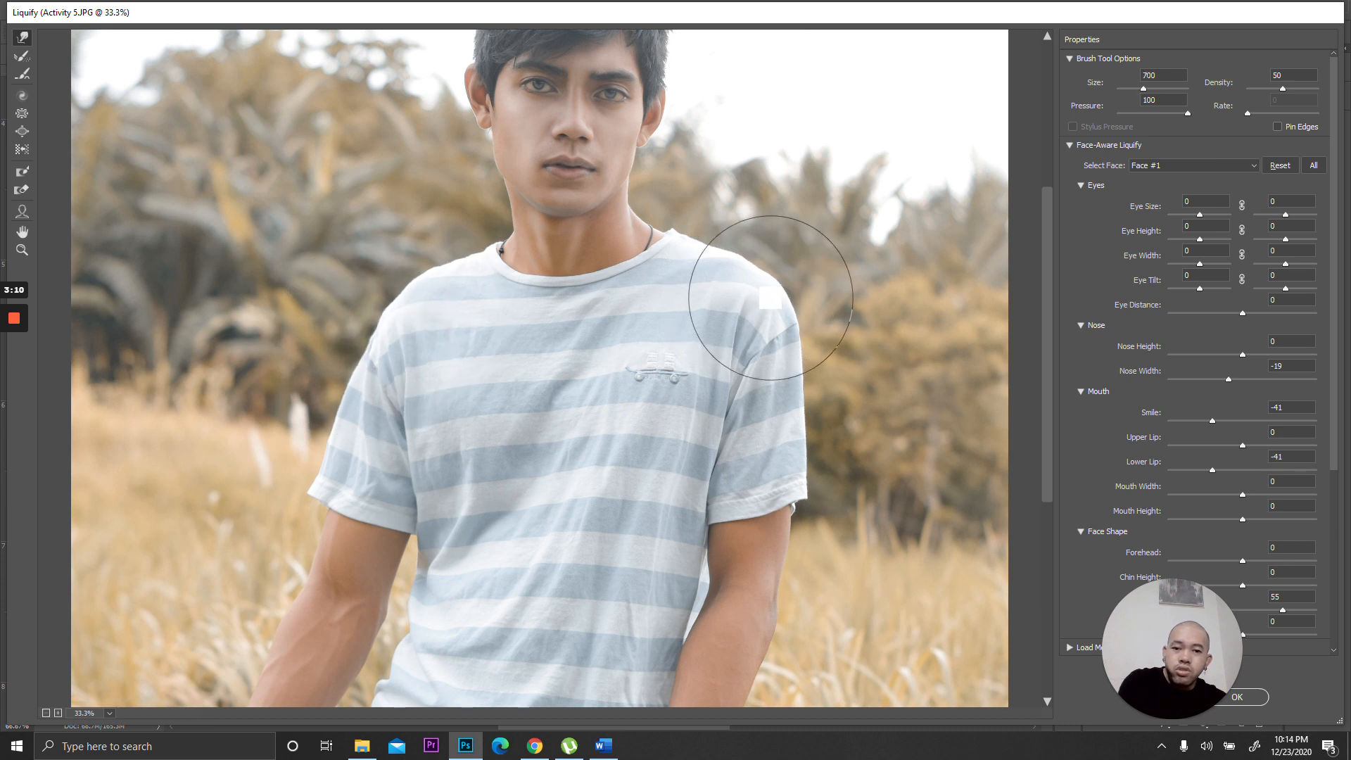
pyautogui.scroll(-5, 802, 357)
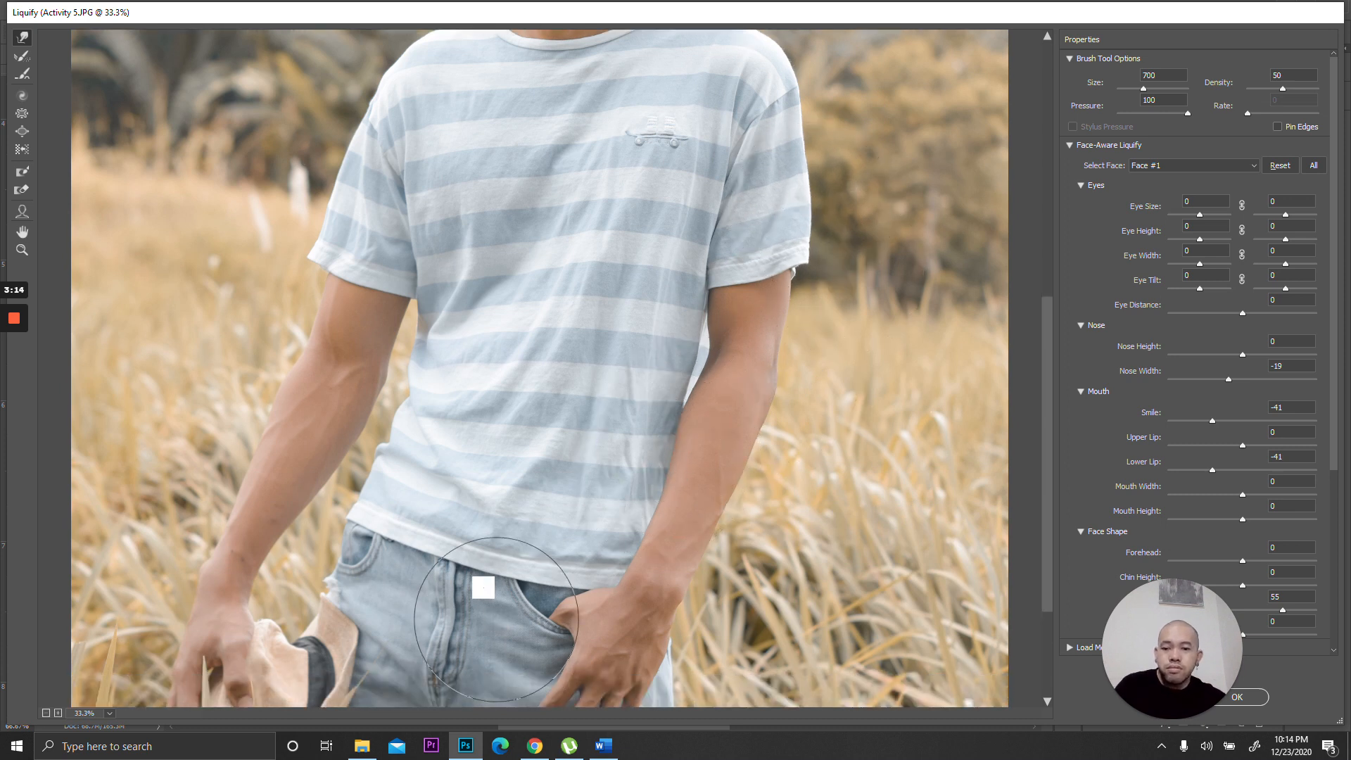
# Nudge the fly area of the jeans with the Forward Warp tool, reducing the brush size to 300.
pyautogui.press('[')
pyautogui.press('[')
pyautogui.press('[')
pyautogui.press('[')
pyautogui.press('[')
pyautogui.press('[')
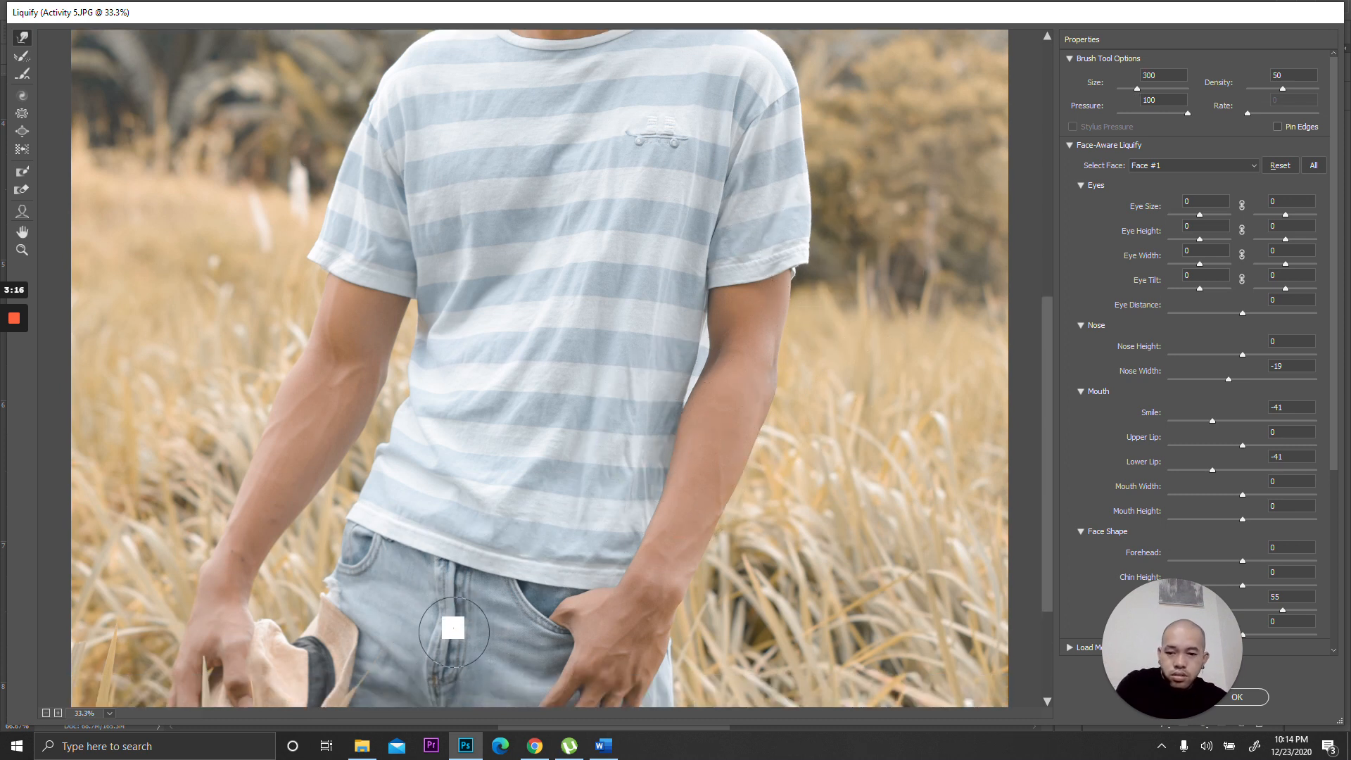
pyautogui.moveTo(452, 622)
pyautogui.mouseDown()
pyautogui.moveTo(437, 609)
pyautogui.moveTo(445, 623)
pyautogui.mouseUp()
pyautogui.scroll(-3, 467, 645)
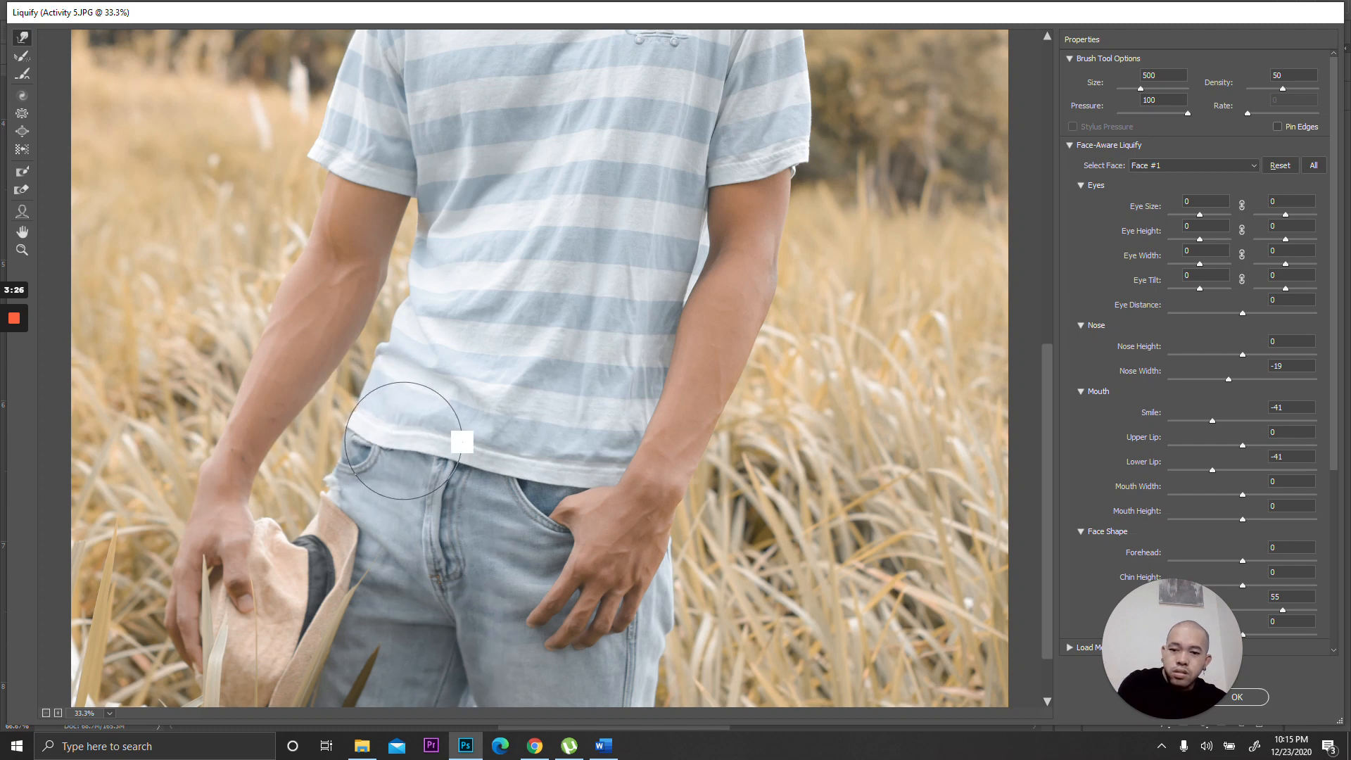
# Switch to the Pucker tool and enlarge its brush to 800.
pyautogui.scroll(4, 603, 437)
pyautogui.scroll(15, 607, 403)
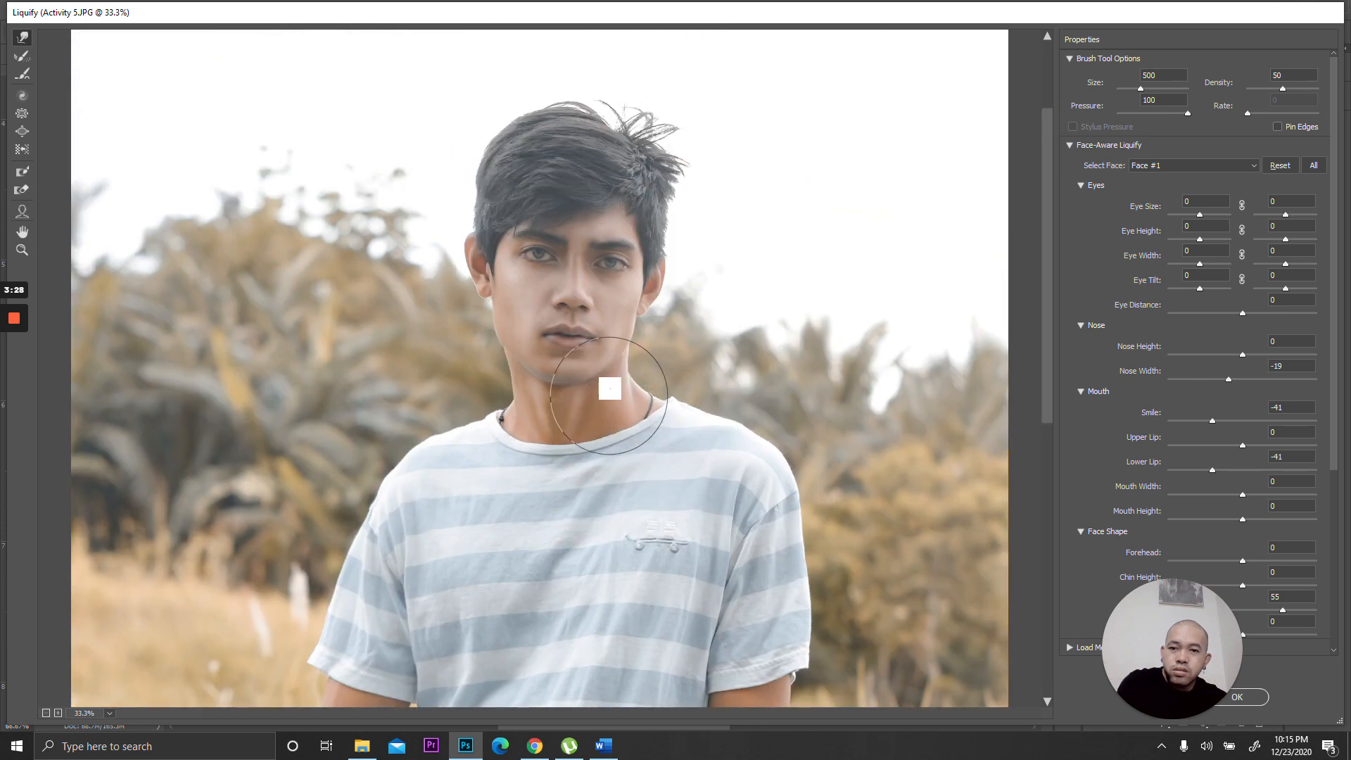
pyautogui.press(']')
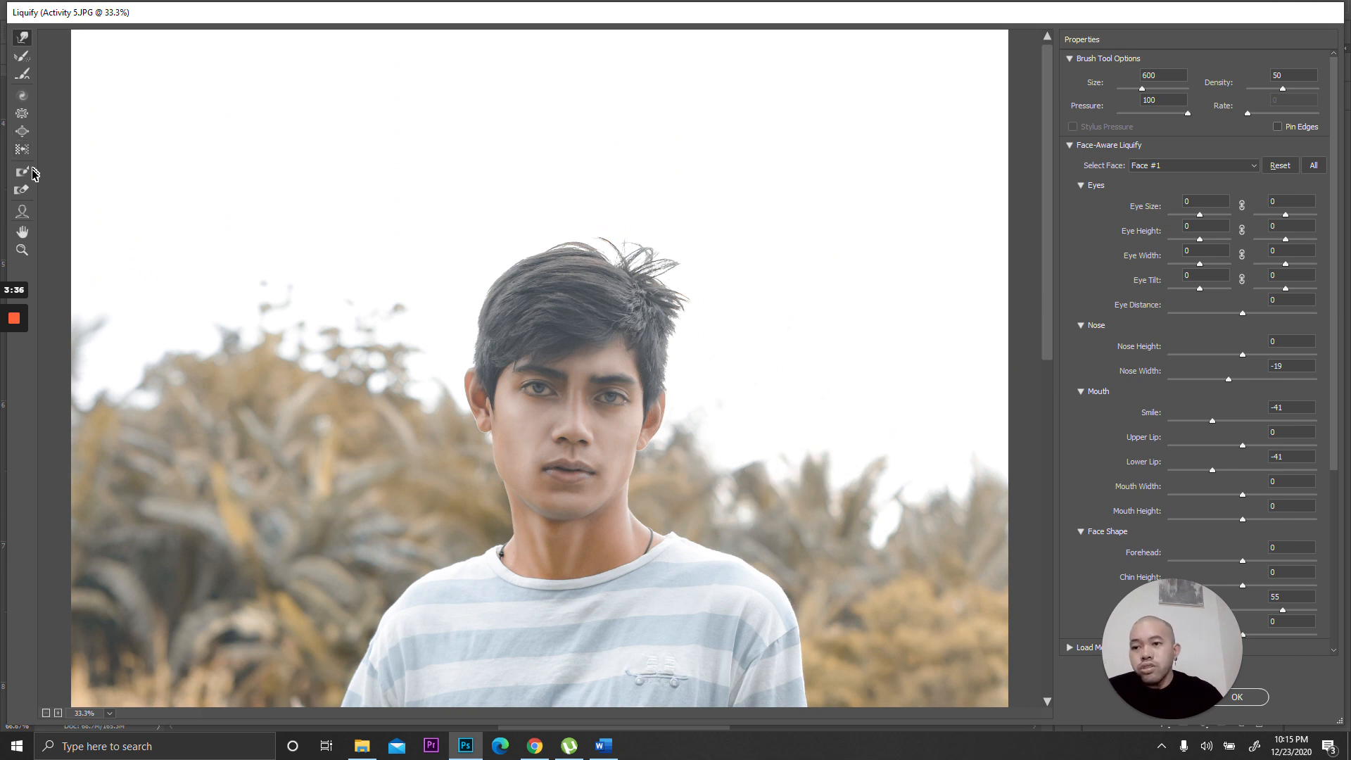
pyautogui.click(26, 62)
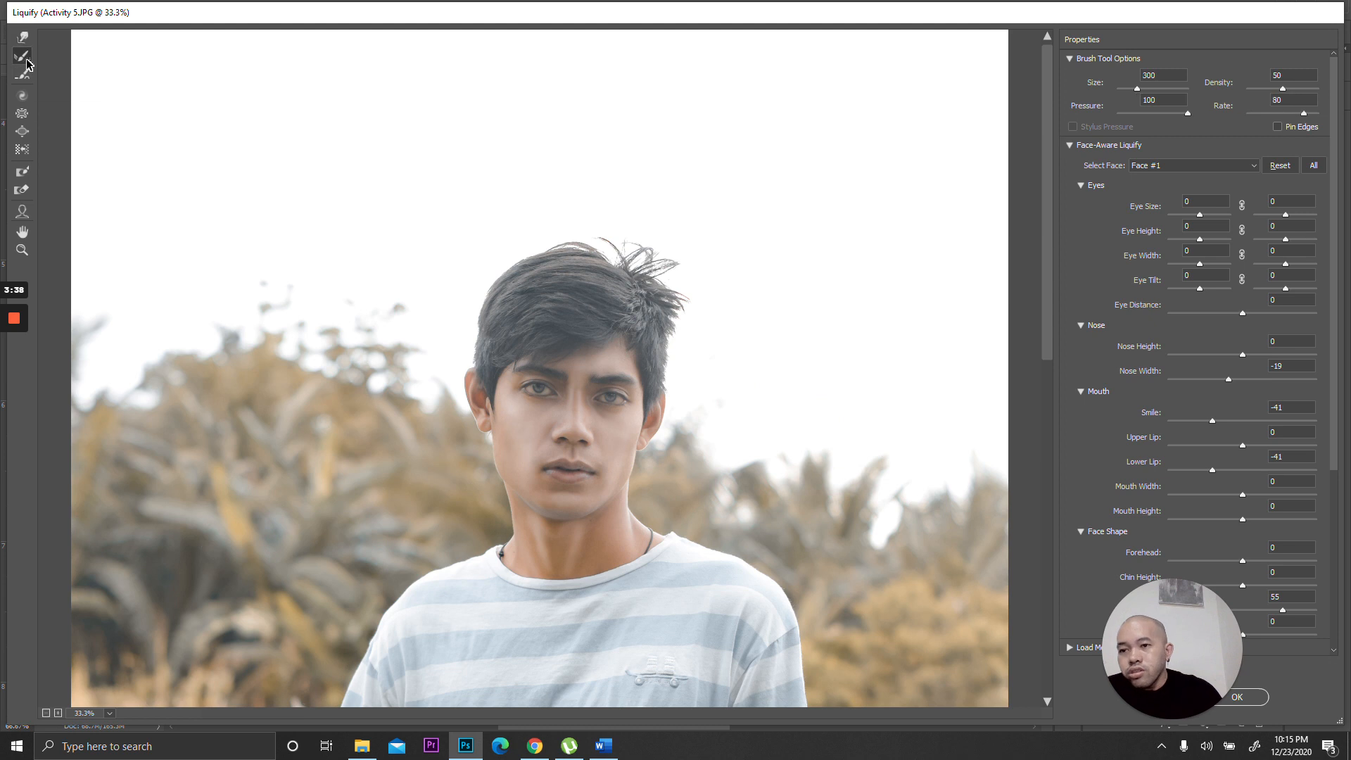
pyautogui.click(22, 113)
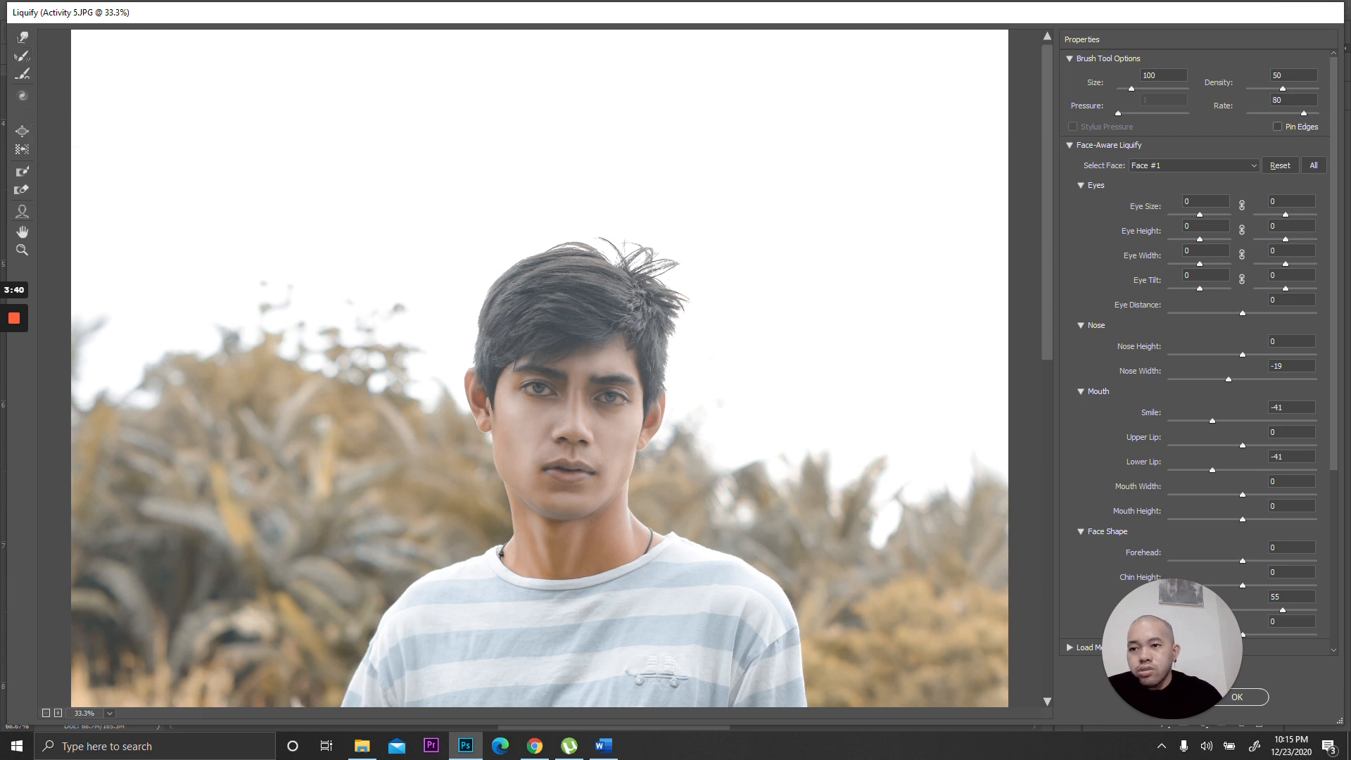
pyautogui.press(']')
pyautogui.press(']')
pyautogui.press(']')
pyautogui.press(']')
pyautogui.press(']')
pyautogui.press(']')
pyautogui.press(']')
pyautogui.press(']')
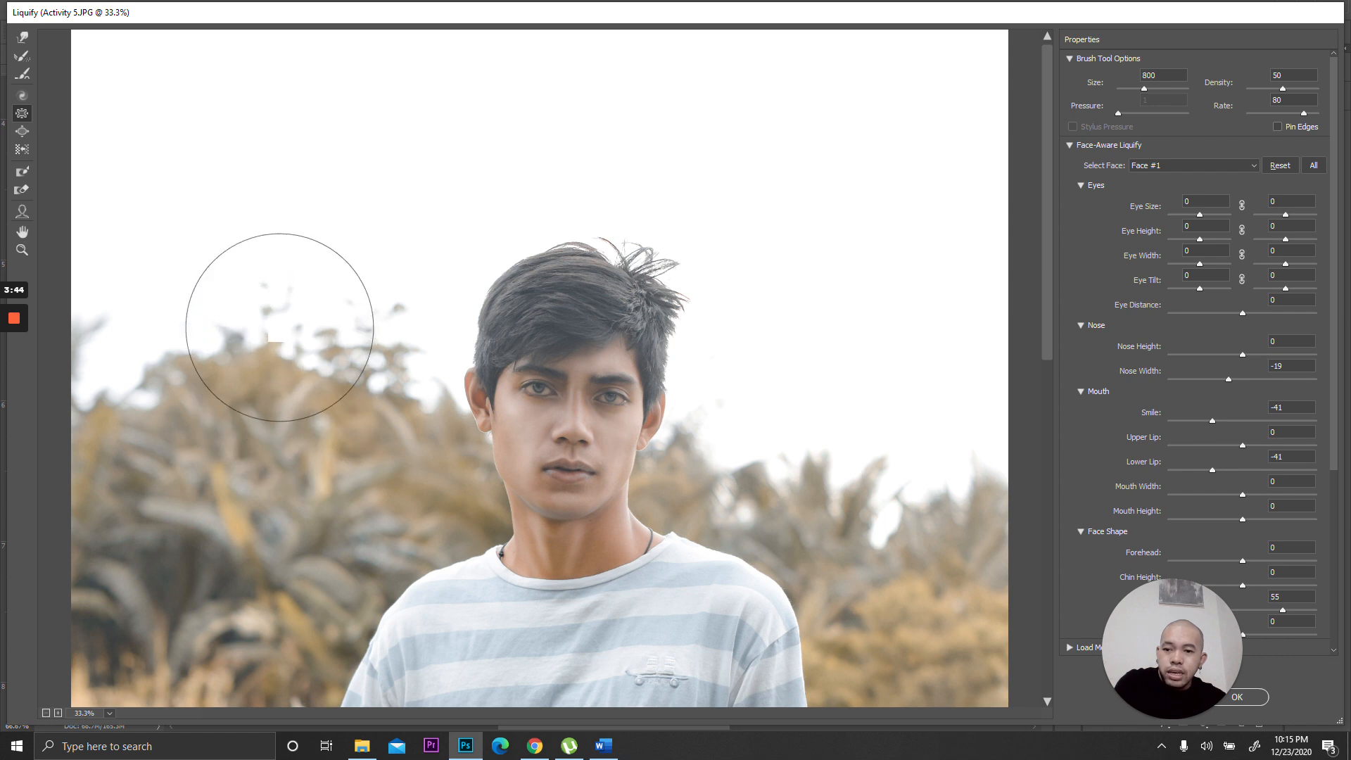
# Switch to the Bloat tool and set its brush size to 1000.
pyautogui.click(28, 132)
pyautogui.press(']')
pyautogui.press(']')
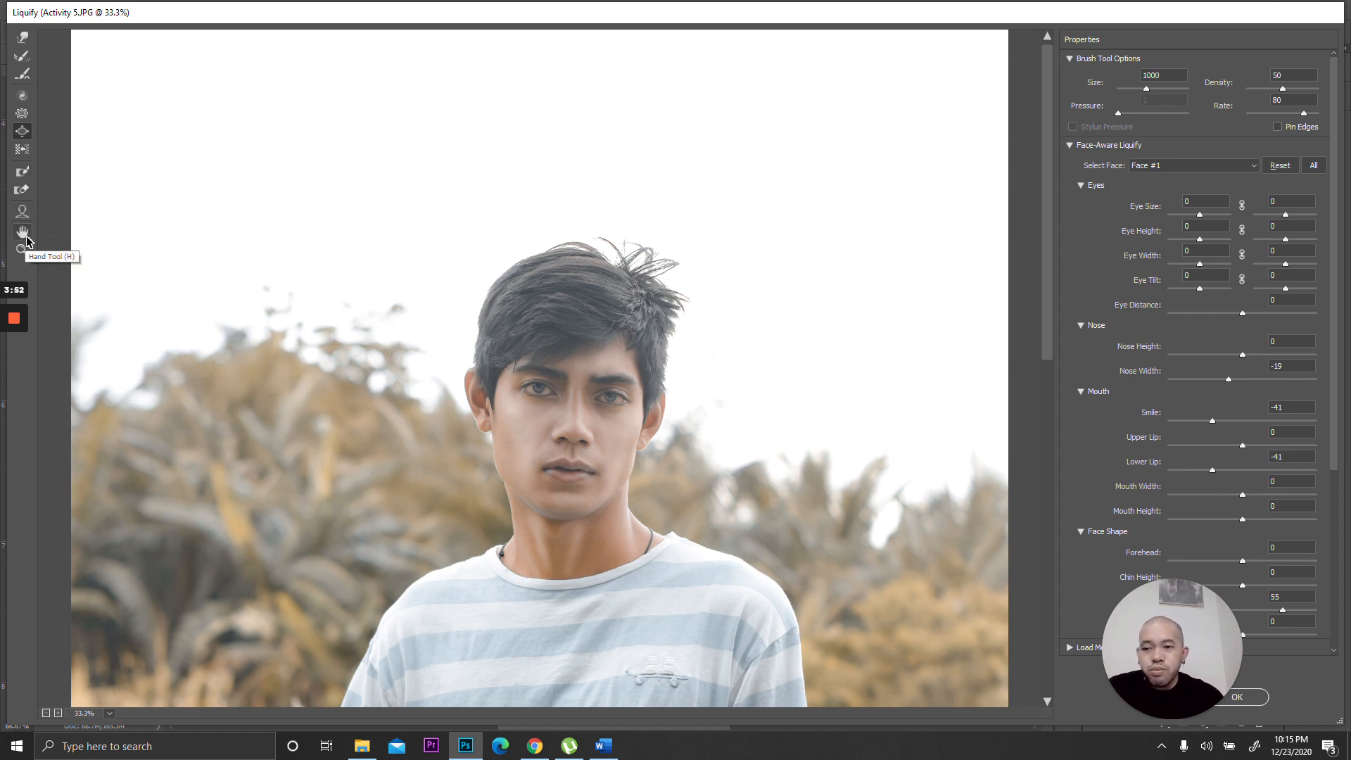
# Compare the original and the reshaped portrait by repeatedly switching the Liquify preview off and on.
pyautogui.press('space')
pyautogui.moveTo(414, 457); pyautogui.dragTo(487, 233)
pyautogui.moveTo(707, 440)
pyautogui.mouseDown()
pyautogui.moveTo(727, 558)
pyautogui.moveTo(745, 383)
pyautogui.moveTo(722, 448)
pyautogui.moveTo(734, 357)
pyautogui.moveTo(719, 547)
pyautogui.moveTo(736, 509)
pyautogui.mouseUp()
pyautogui.moveTo(750, 333); pyautogui.dragTo(790, 663)
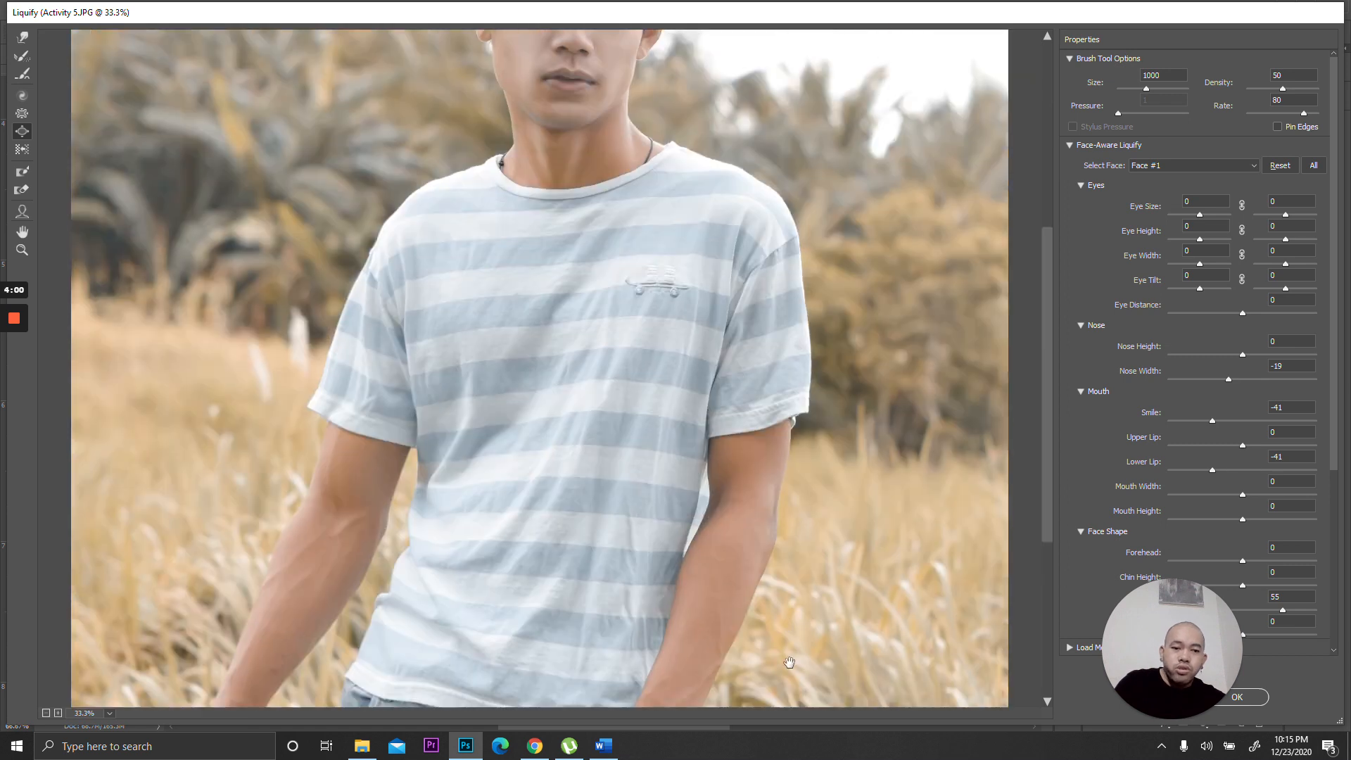
pyautogui.moveTo(1182, 630)
pyautogui.mouseDown()
pyautogui.moveTo(1020, 498)
pyautogui.moveTo(1013, 394)
pyautogui.mouseUp()
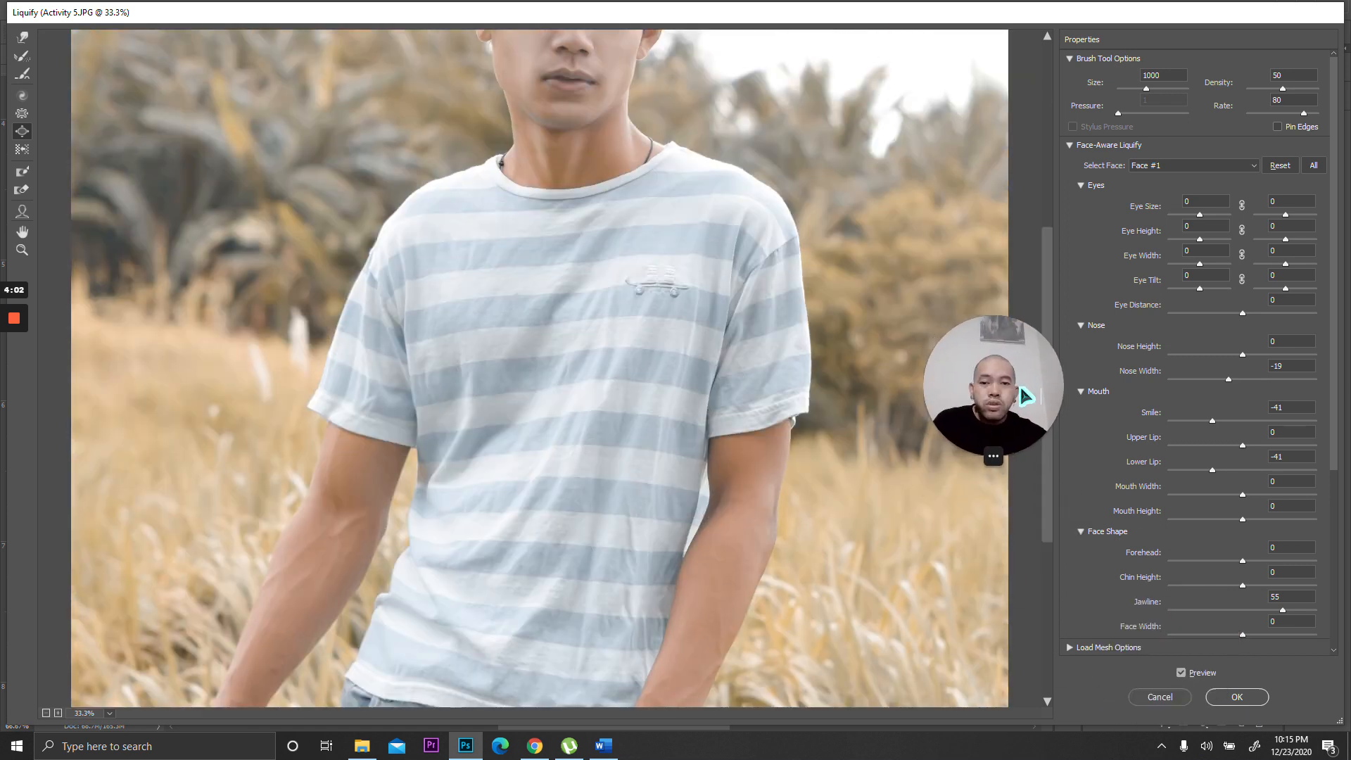
pyautogui.scroll(10, 676, 446)
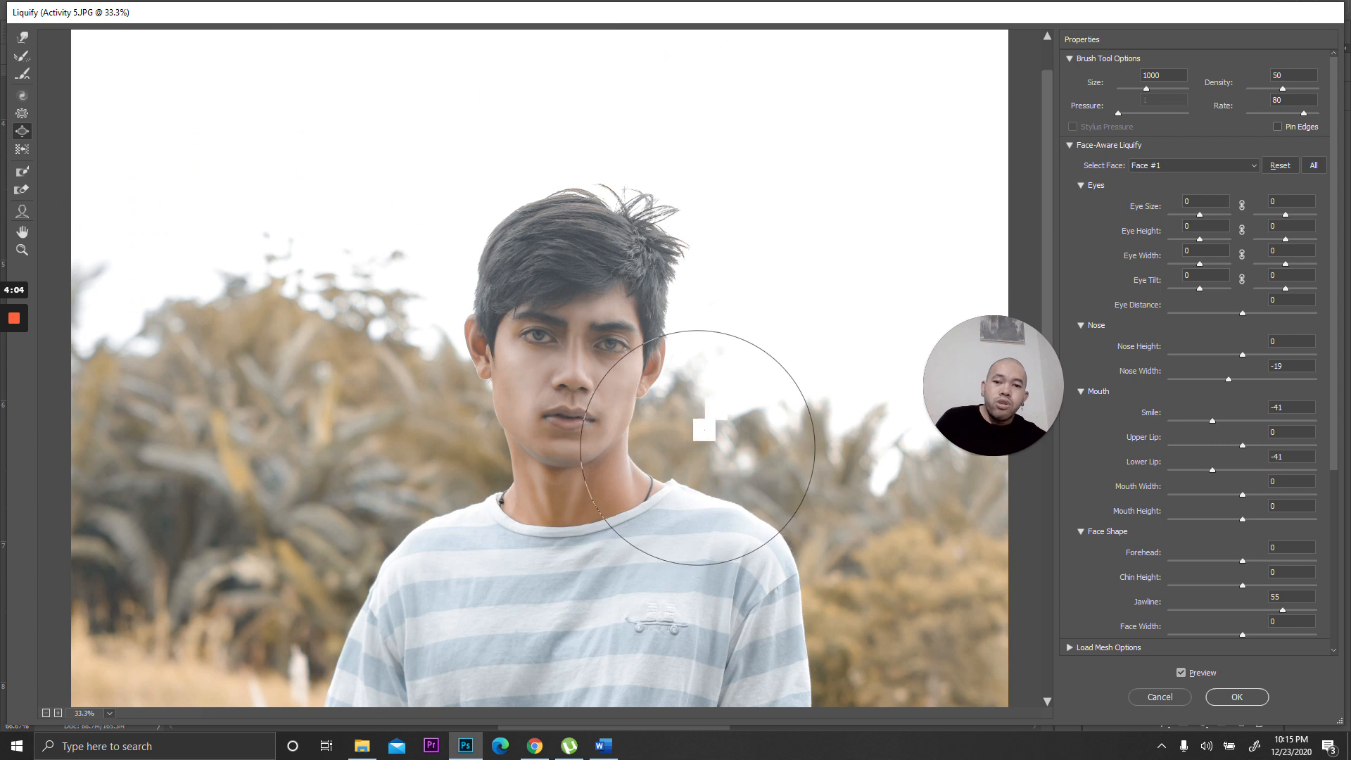
pyautogui.click(1181, 674)
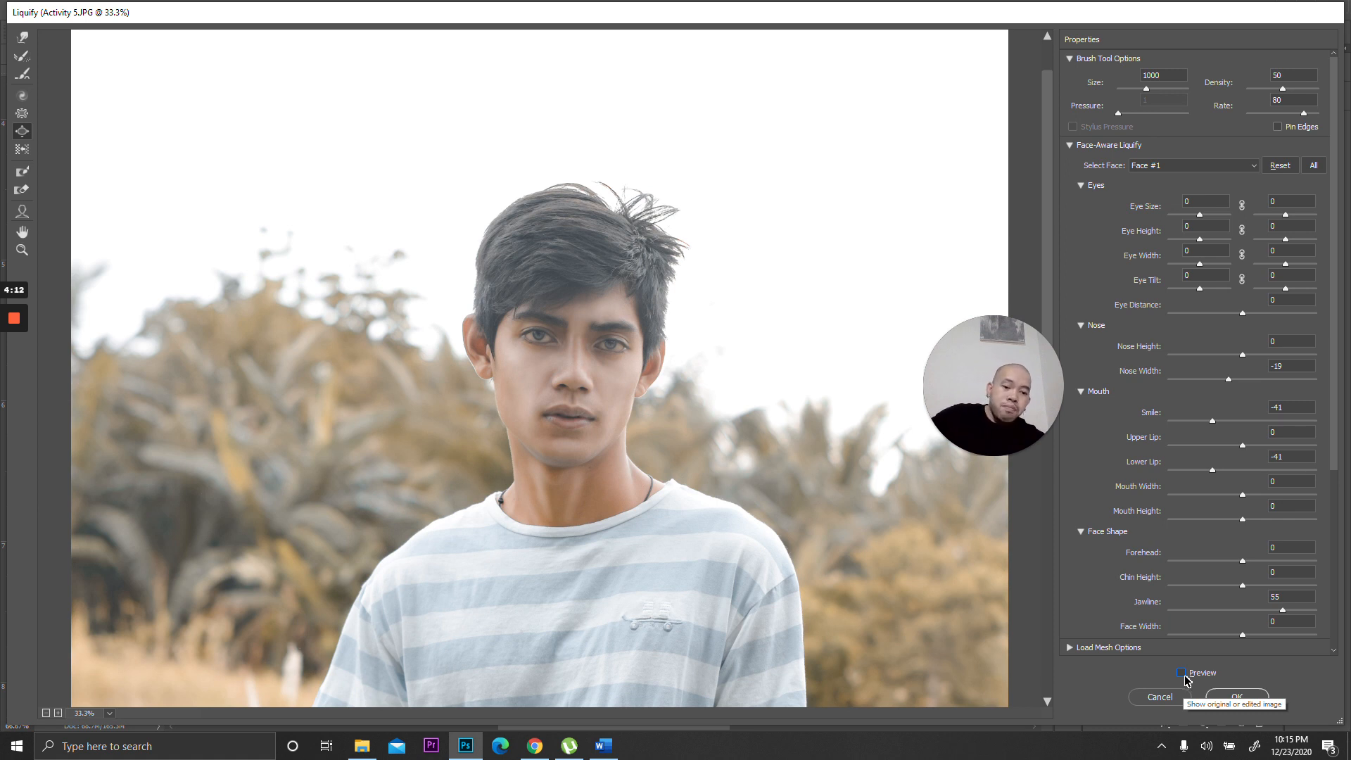
pyautogui.click(1182, 673)
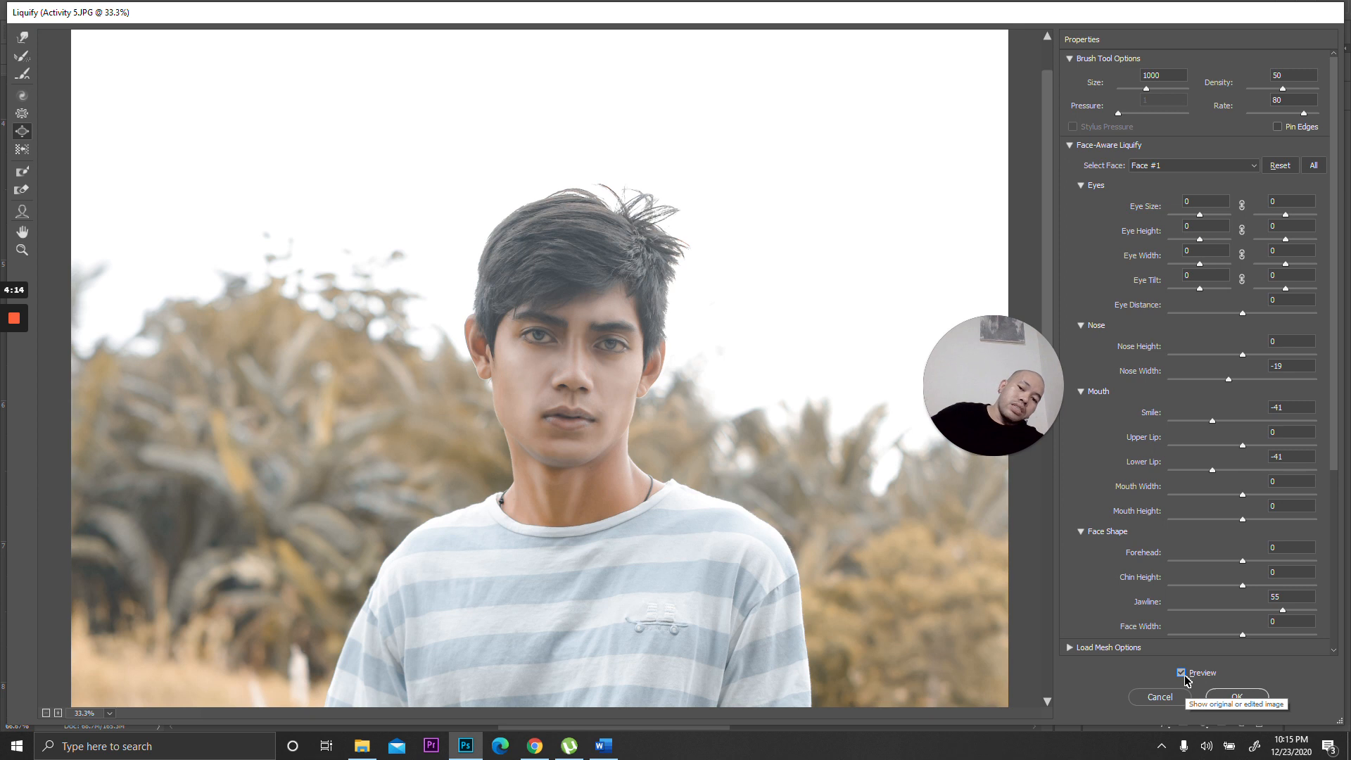
pyautogui.click(1185, 677)
pyautogui.click(1185, 677)
pyautogui.click(1184, 677)
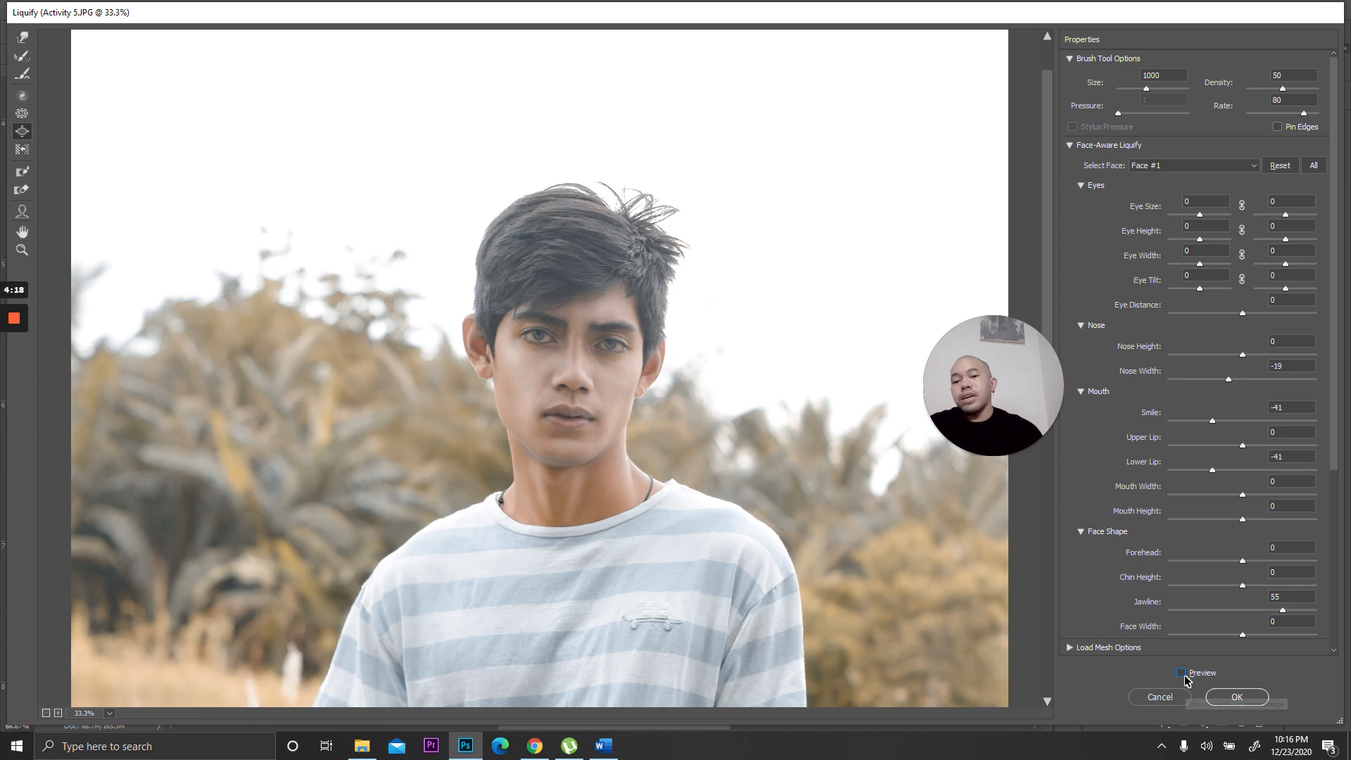
pyautogui.click(1185, 677)
pyautogui.click(1185, 677)
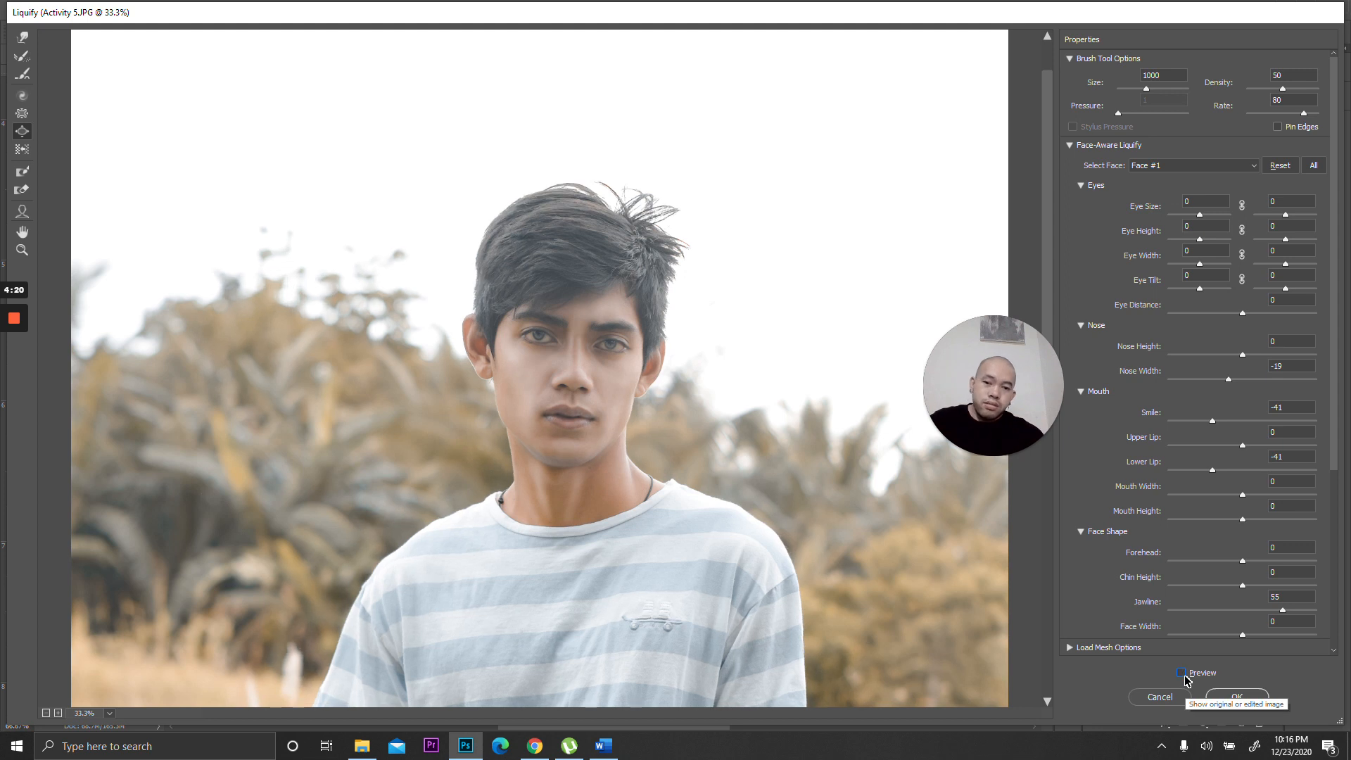
pyautogui.click(1185, 676)
pyautogui.click(1185, 677)
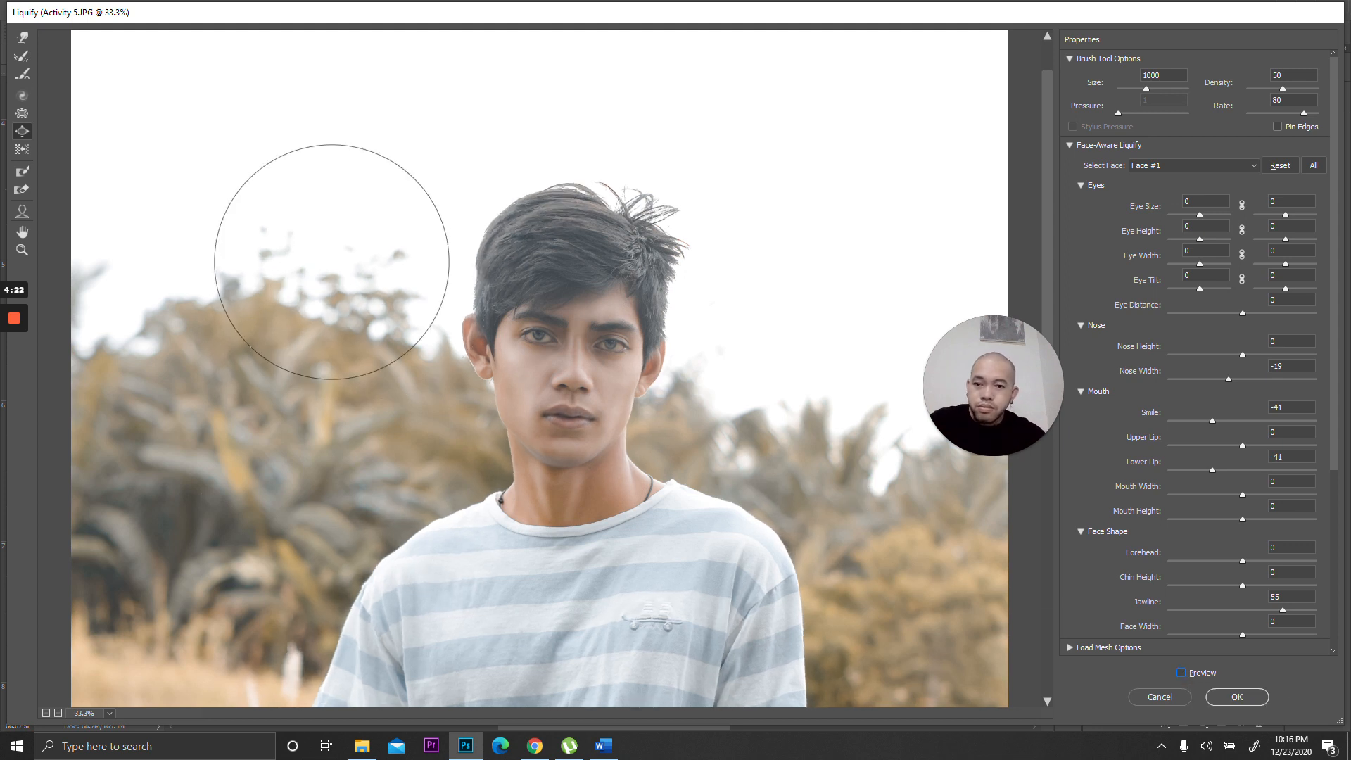
pyautogui.click(1181, 673)
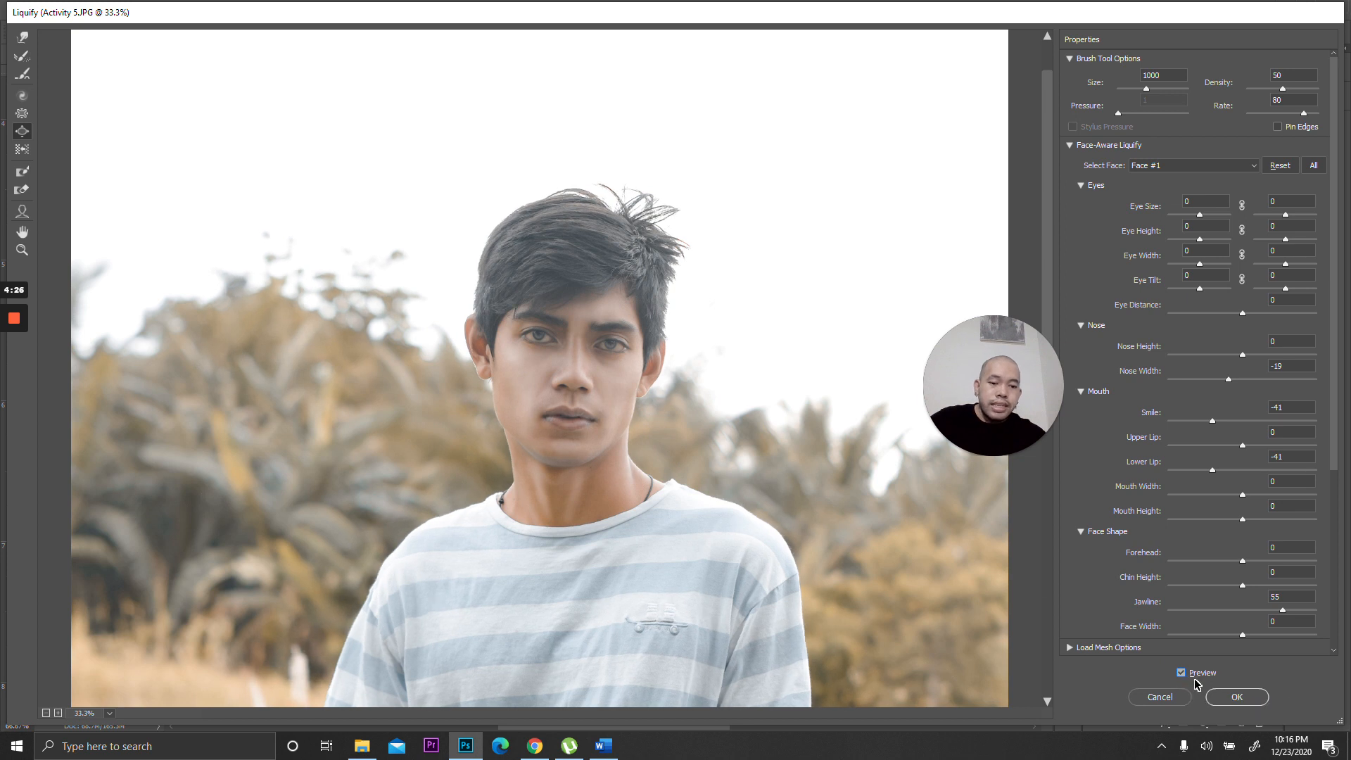
# Apply the Liquify changes and compare the result by hiding and showing Layer 3.
pyautogui.click(1250, 696)
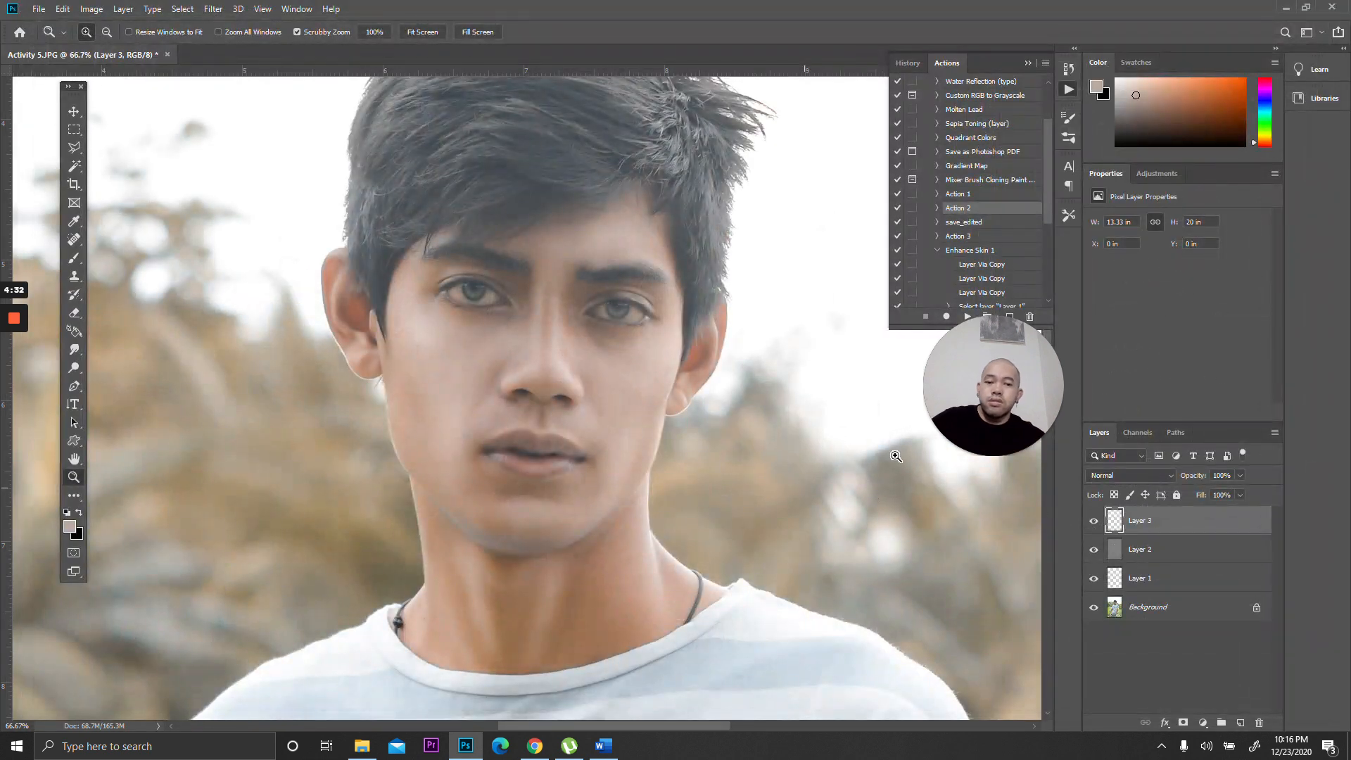
pyautogui.click(1094, 524)
pyautogui.click(1094, 524)
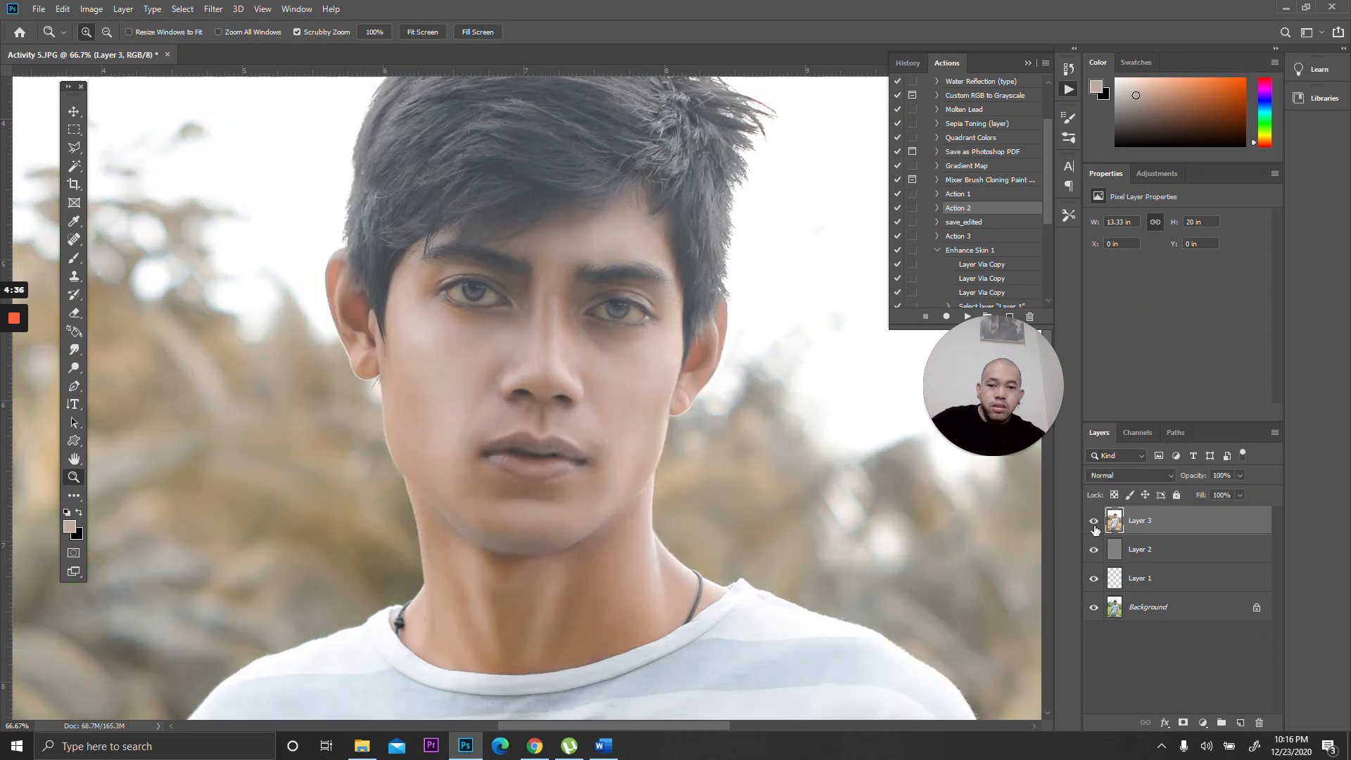
# Start Puppet Warp on Layer 3 with the whole figure in view and place a pin at the centre of the shirt's chest.
pyautogui.keyDown('alt'); pyautogui.click(559, 352); pyautogui.keyUp('alt')
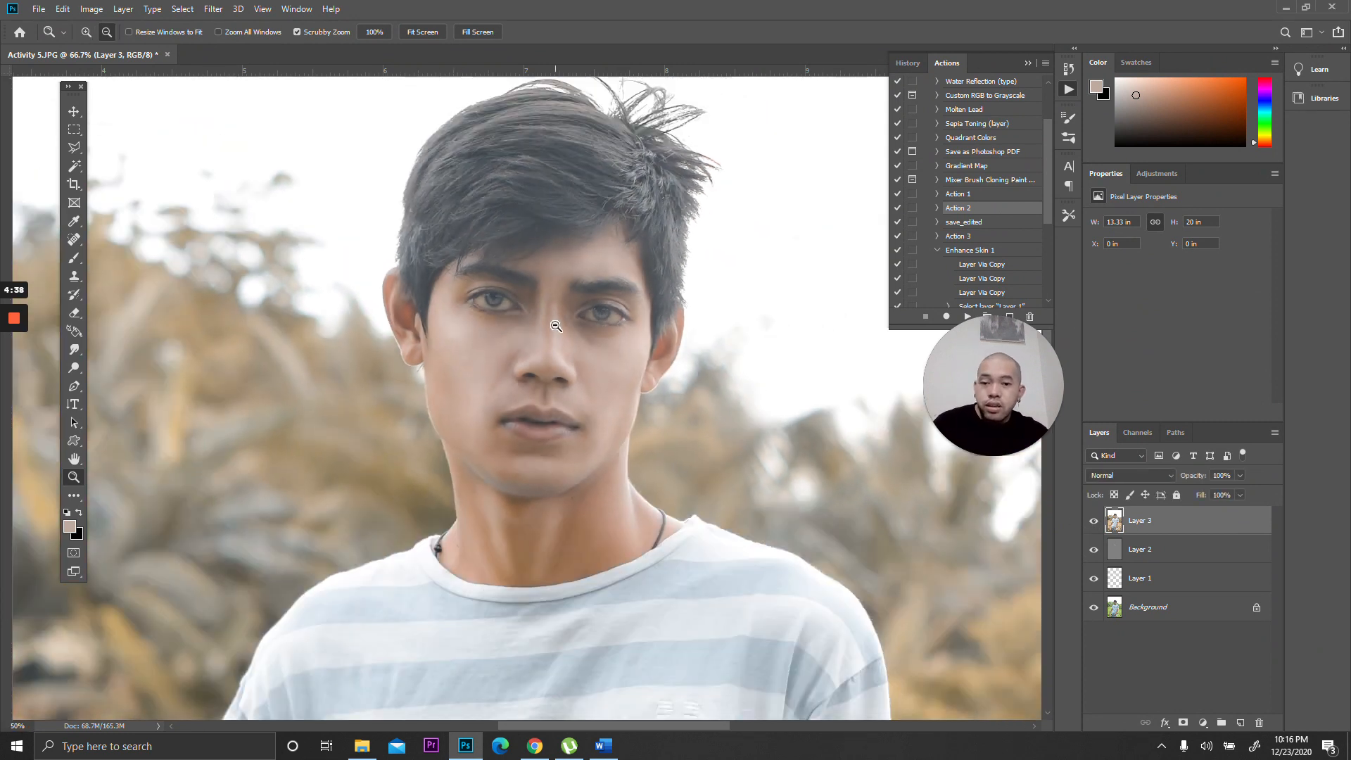
pyautogui.keyDown('alt'); pyautogui.click(598, 380); pyautogui.keyUp('alt')
pyautogui.keyDown('alt'); pyautogui.click(663, 415); pyautogui.keyUp('alt')
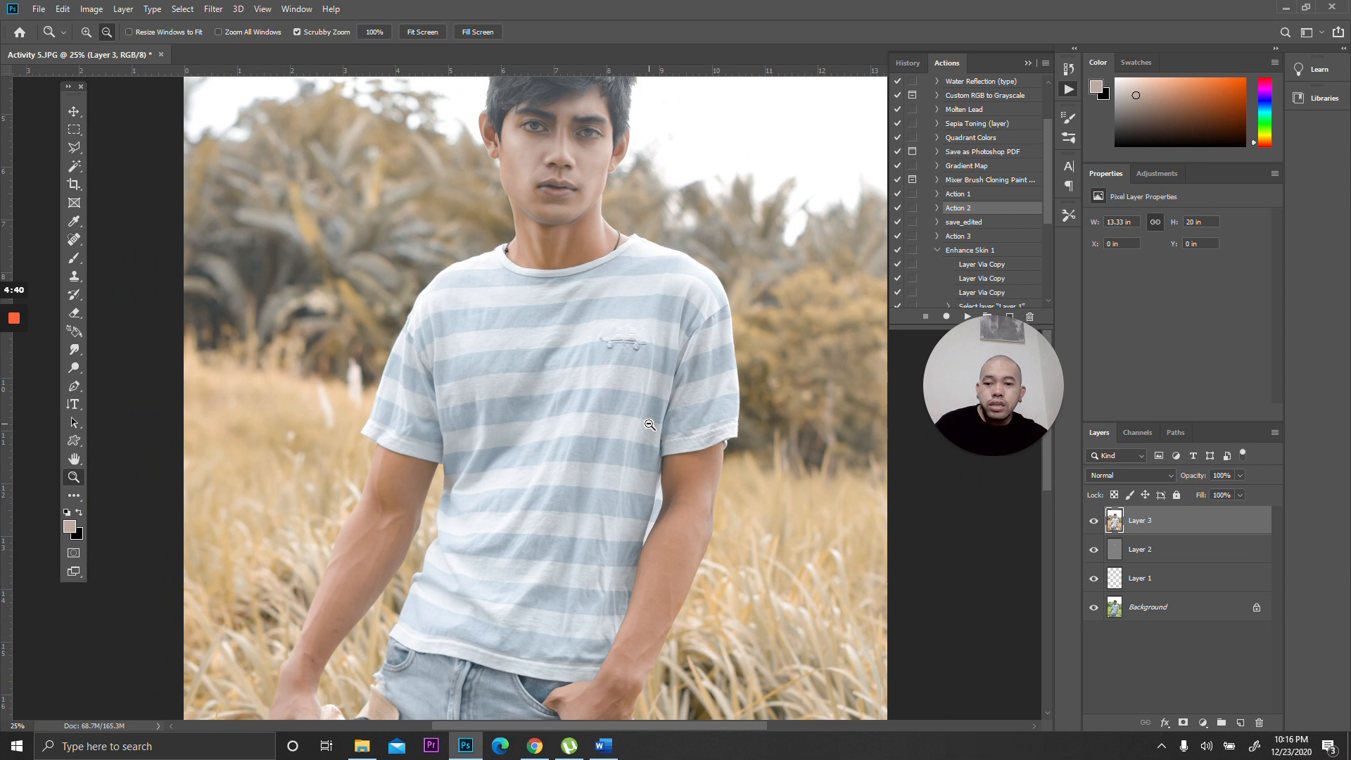
pyautogui.keyDown('alt'); pyautogui.click(647, 430); pyautogui.keyUp('alt')
pyautogui.moveTo(634, 518)
pyautogui.mouseDown()
pyautogui.moveTo(638, 448)
pyautogui.moveTo(638, 498)
pyautogui.mouseUp()
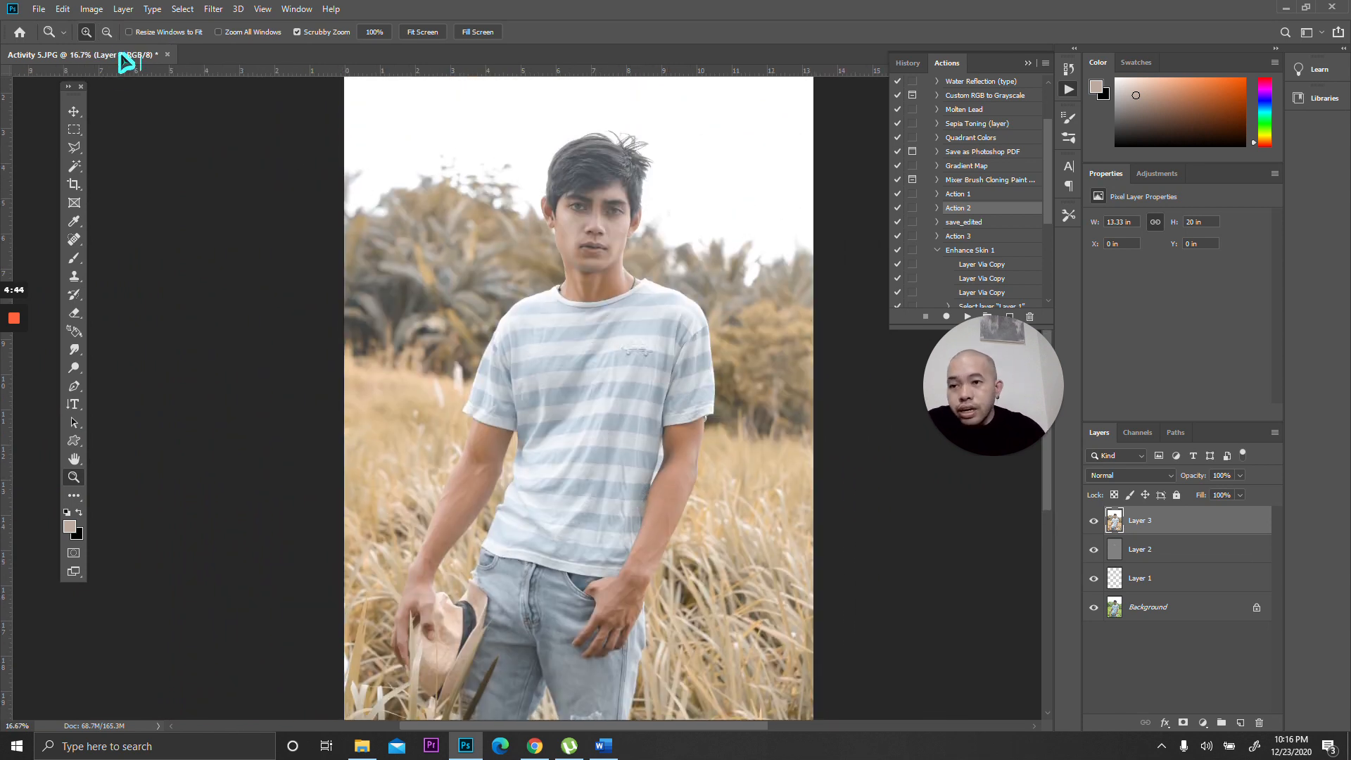
pyautogui.click(64, 9)
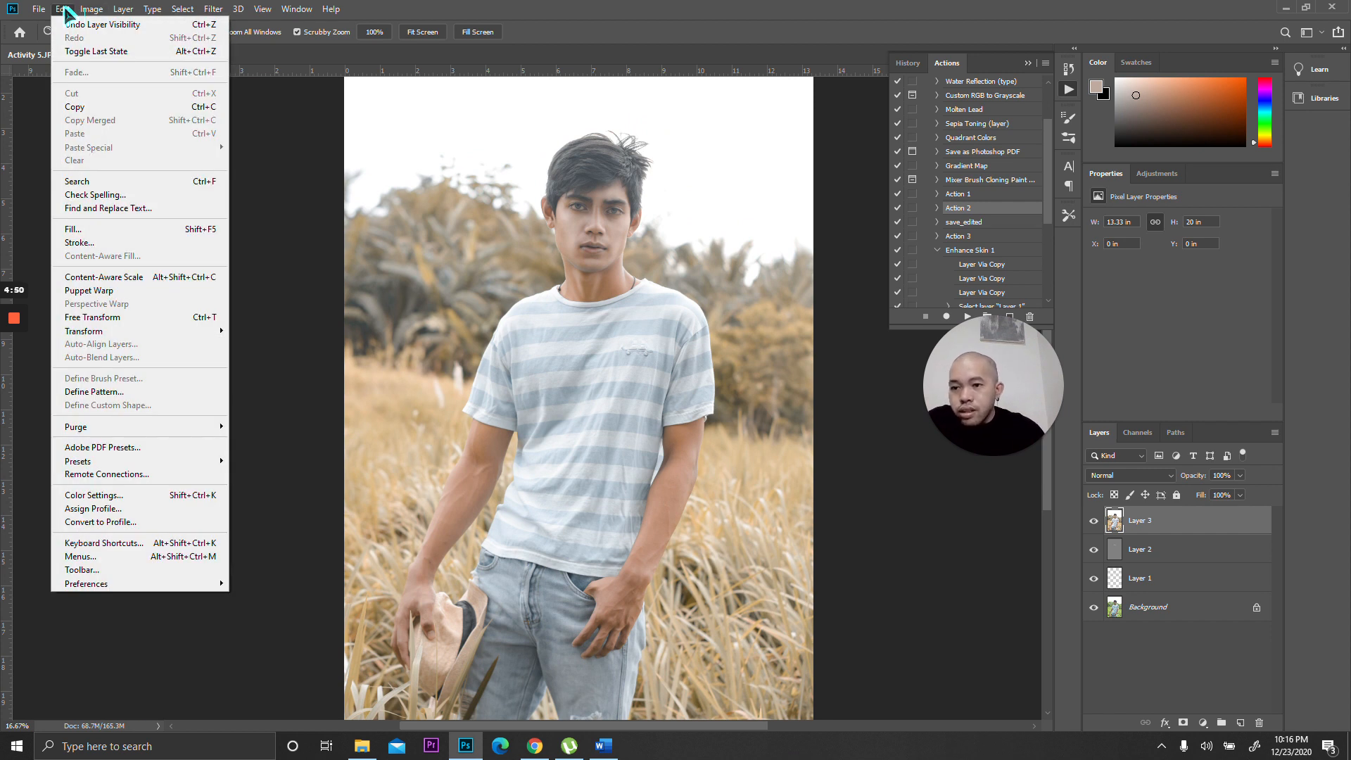
pyautogui.click(136, 287)
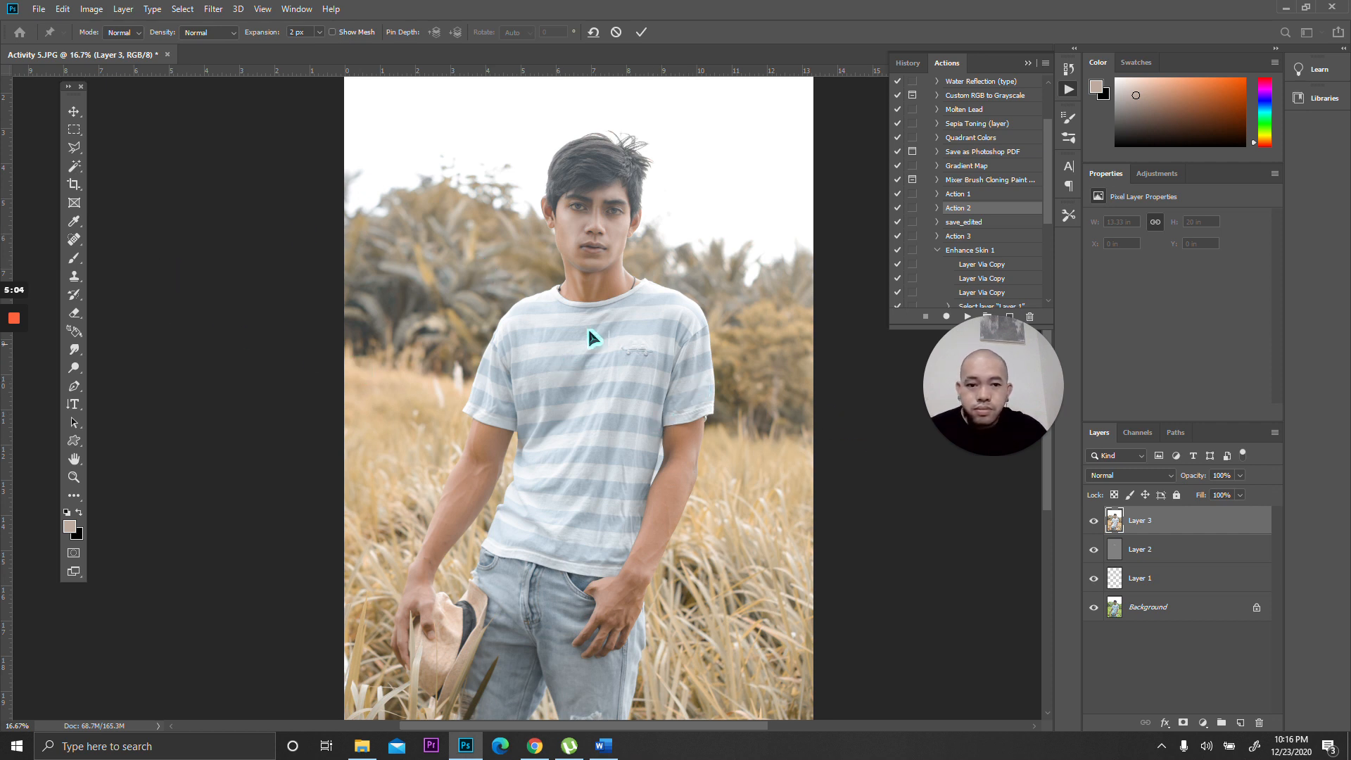
pyautogui.click(1030, 64)
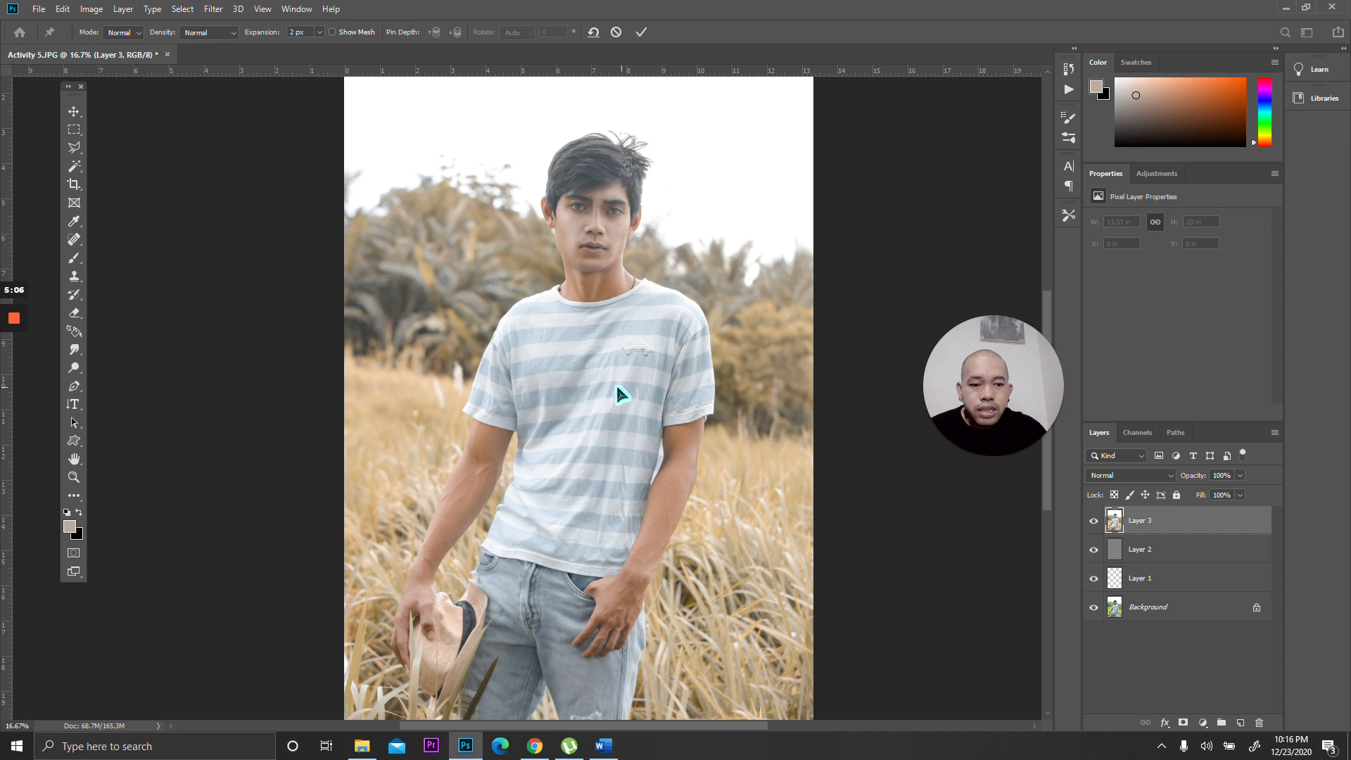
pyautogui.click(607, 385)
pyautogui.click(63, 9)
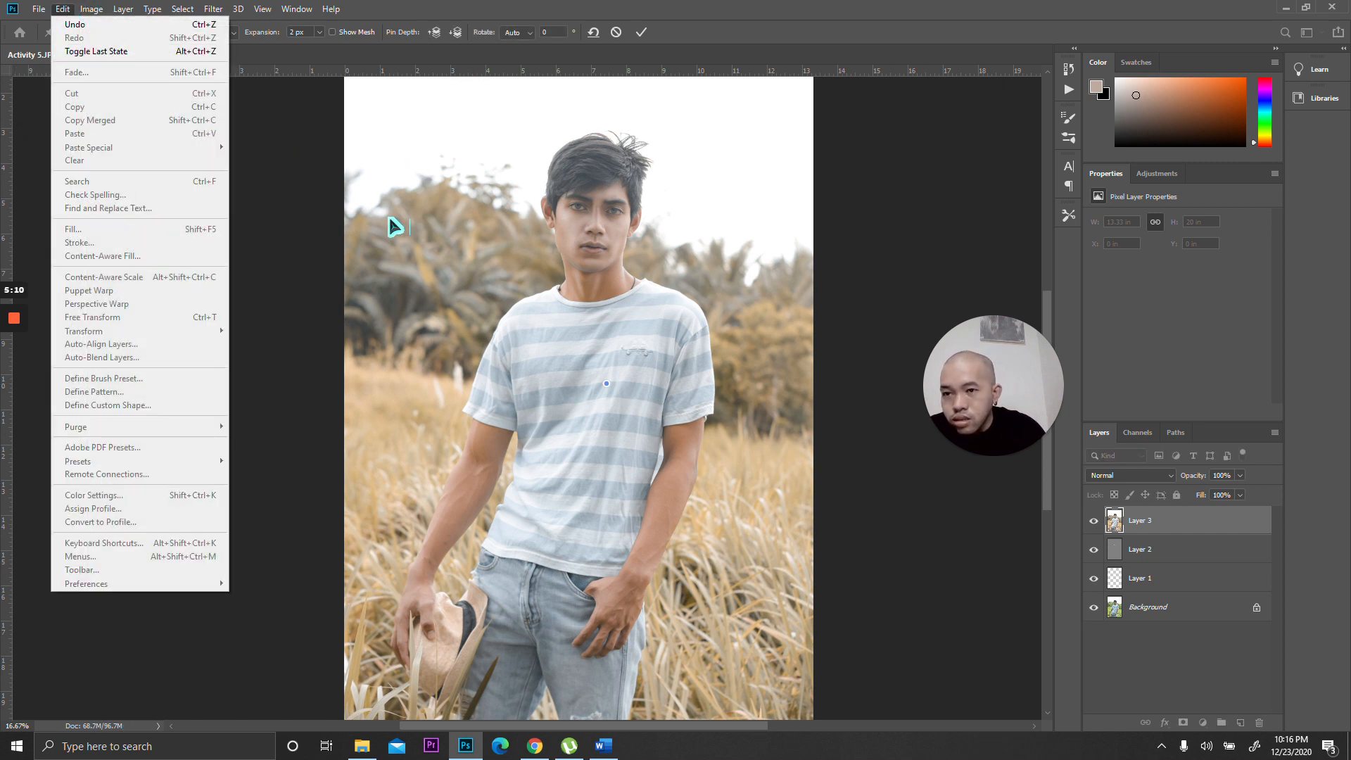
pyautogui.click(695, 26)
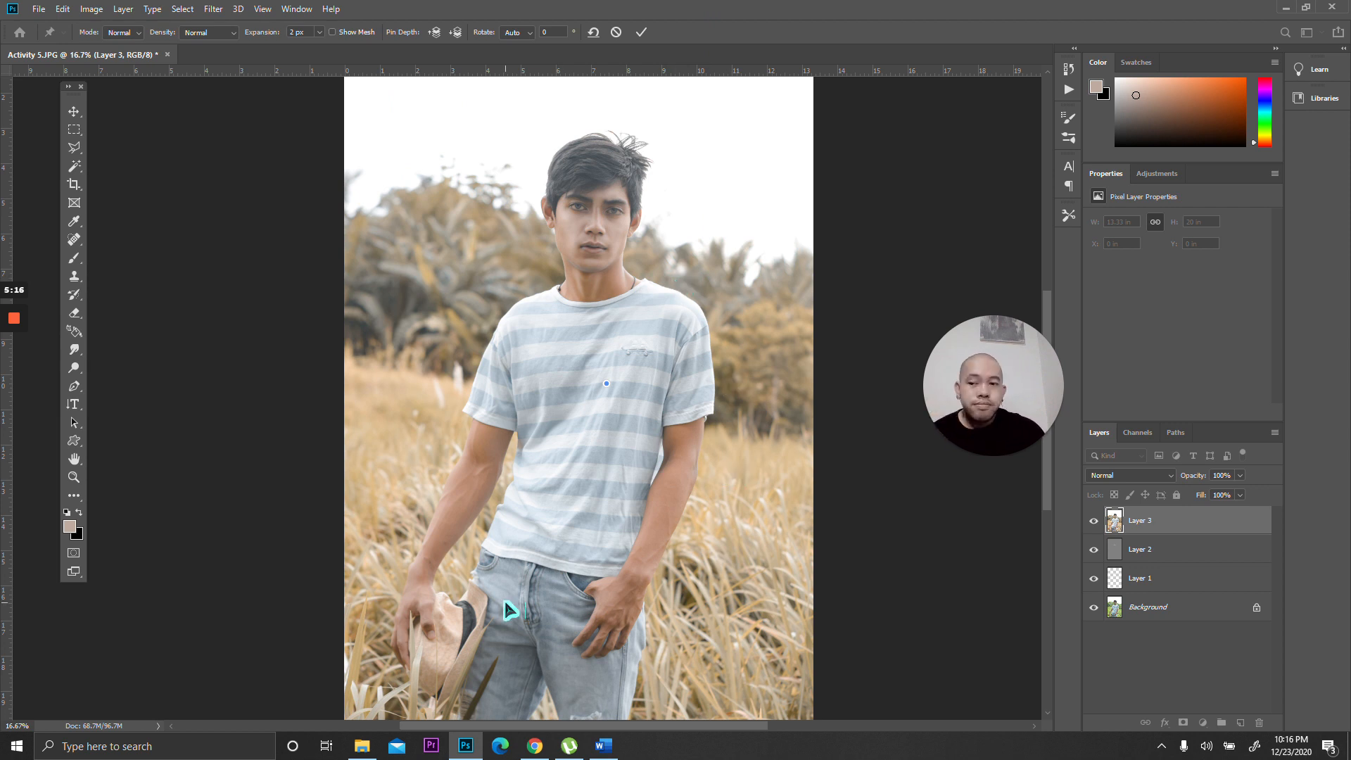
# Add a Puppet Warp pin on each shoulder and nudge the chest pin slightly.
pyautogui.moveTo(16, 327)
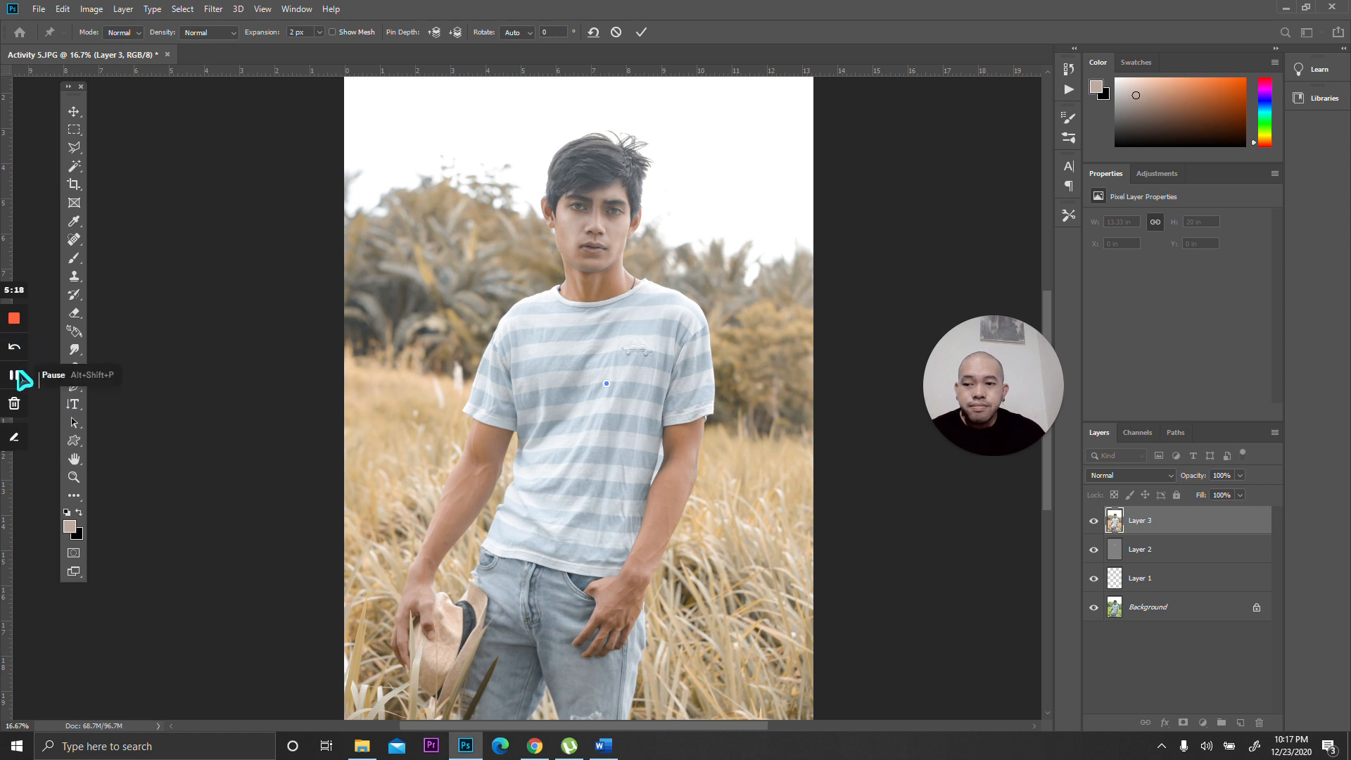
pyautogui.click(519, 320)
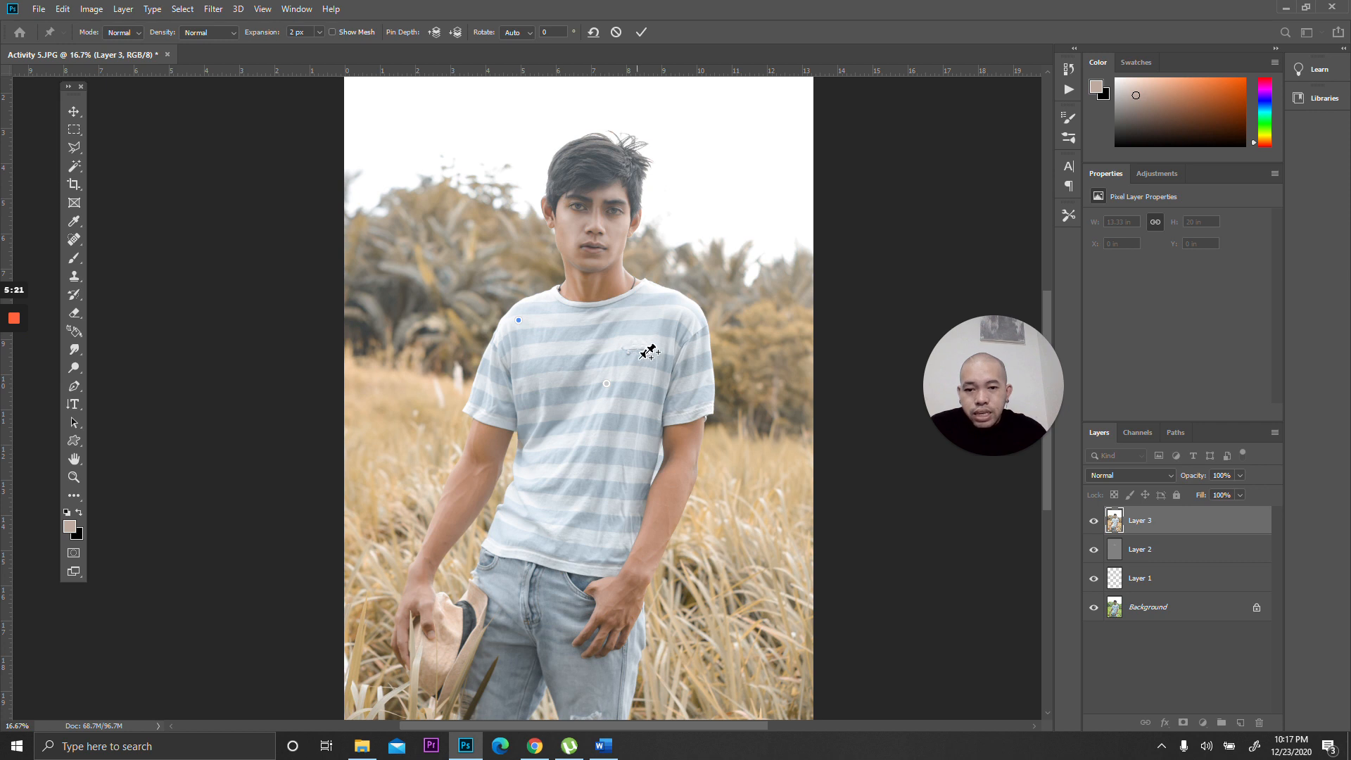
pyautogui.click(678, 314)
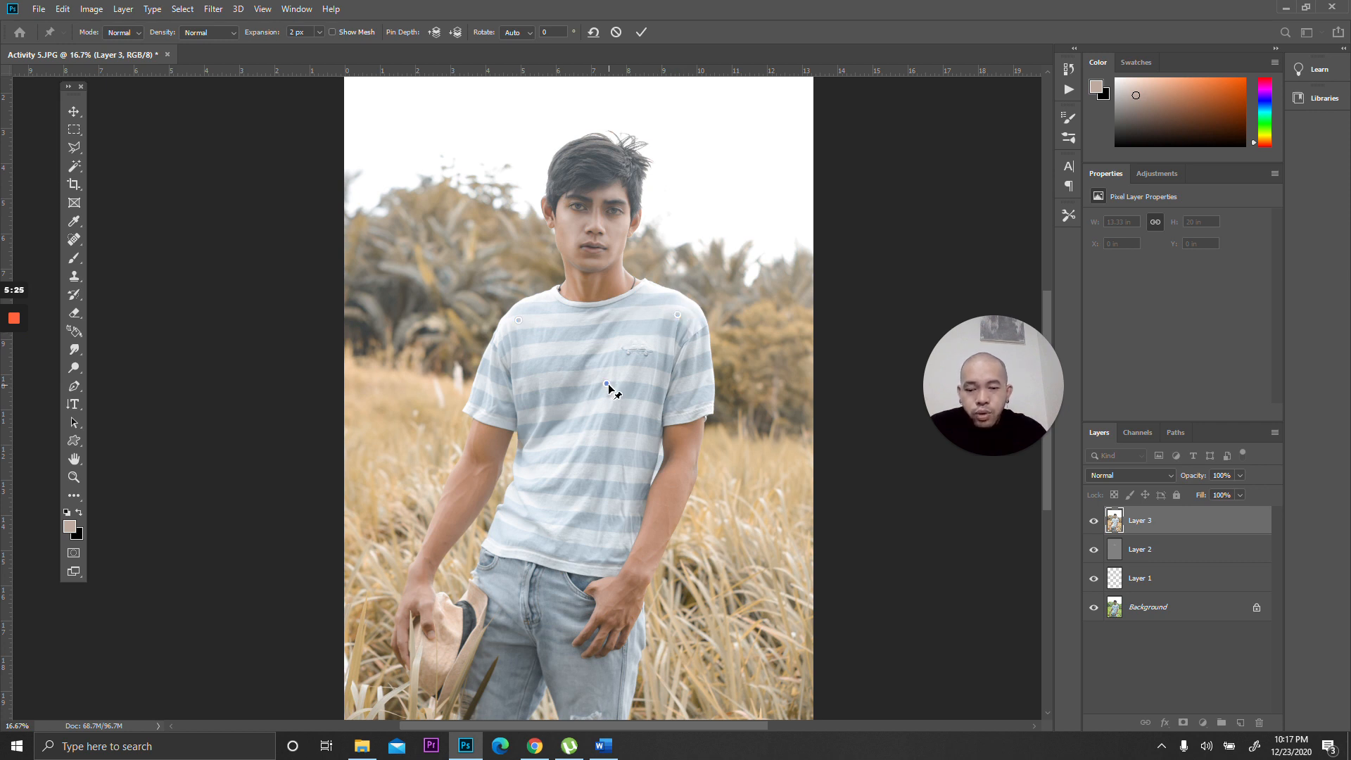
pyautogui.moveTo(607, 384); pyautogui.dragTo(611, 384)
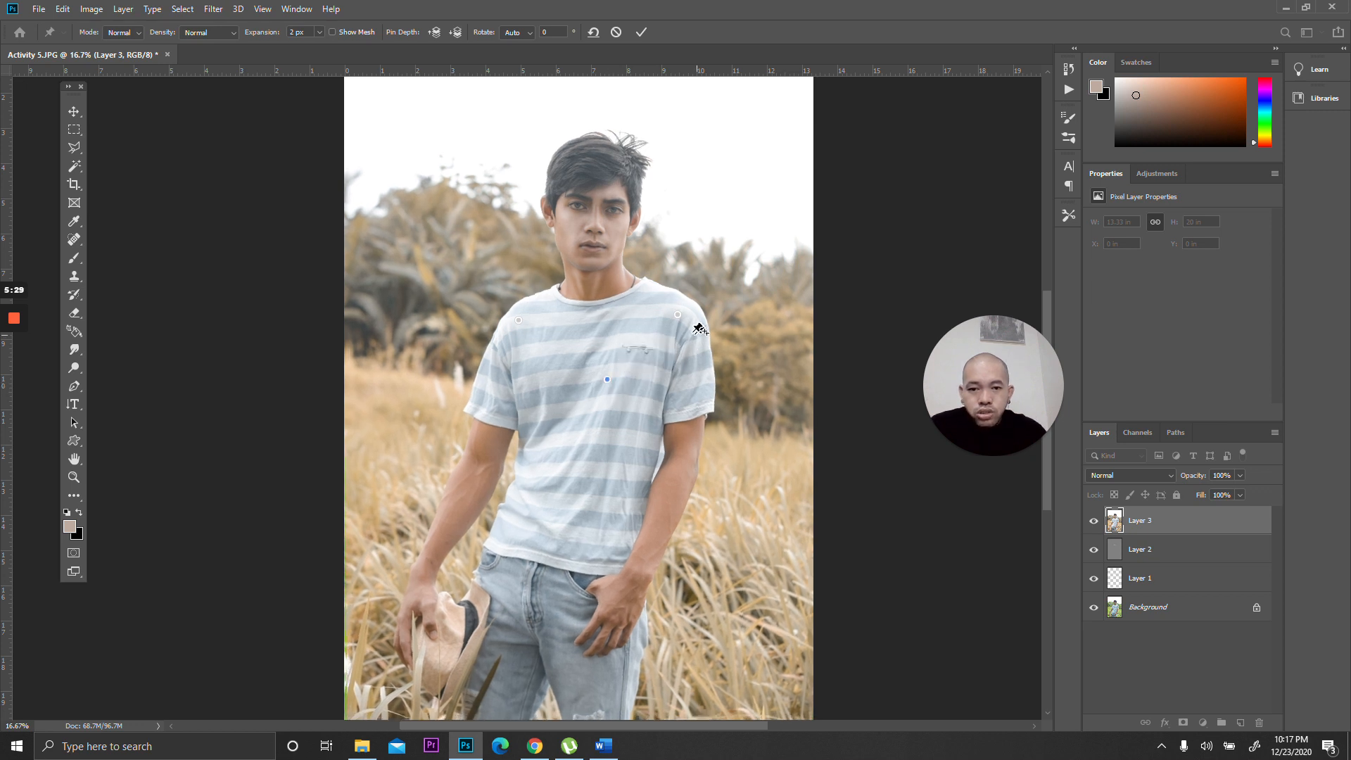
# Nudge the pin on the shoulder opposite the hat, add a second pin beside it, and pin the hat-side sleeve.
pyautogui.click(673, 311)
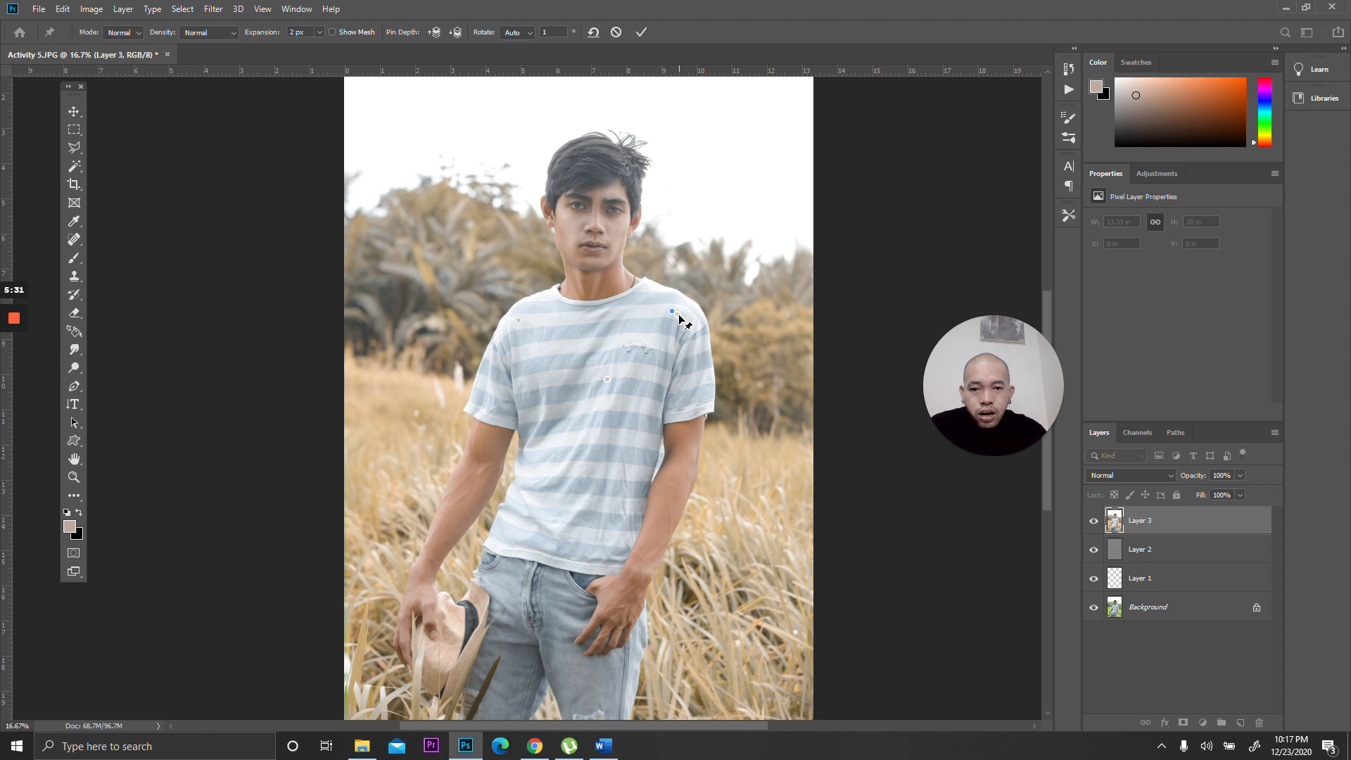
pyautogui.moveTo(687, 323); pyautogui.dragTo(688, 331)
pyautogui.click(486, 379)
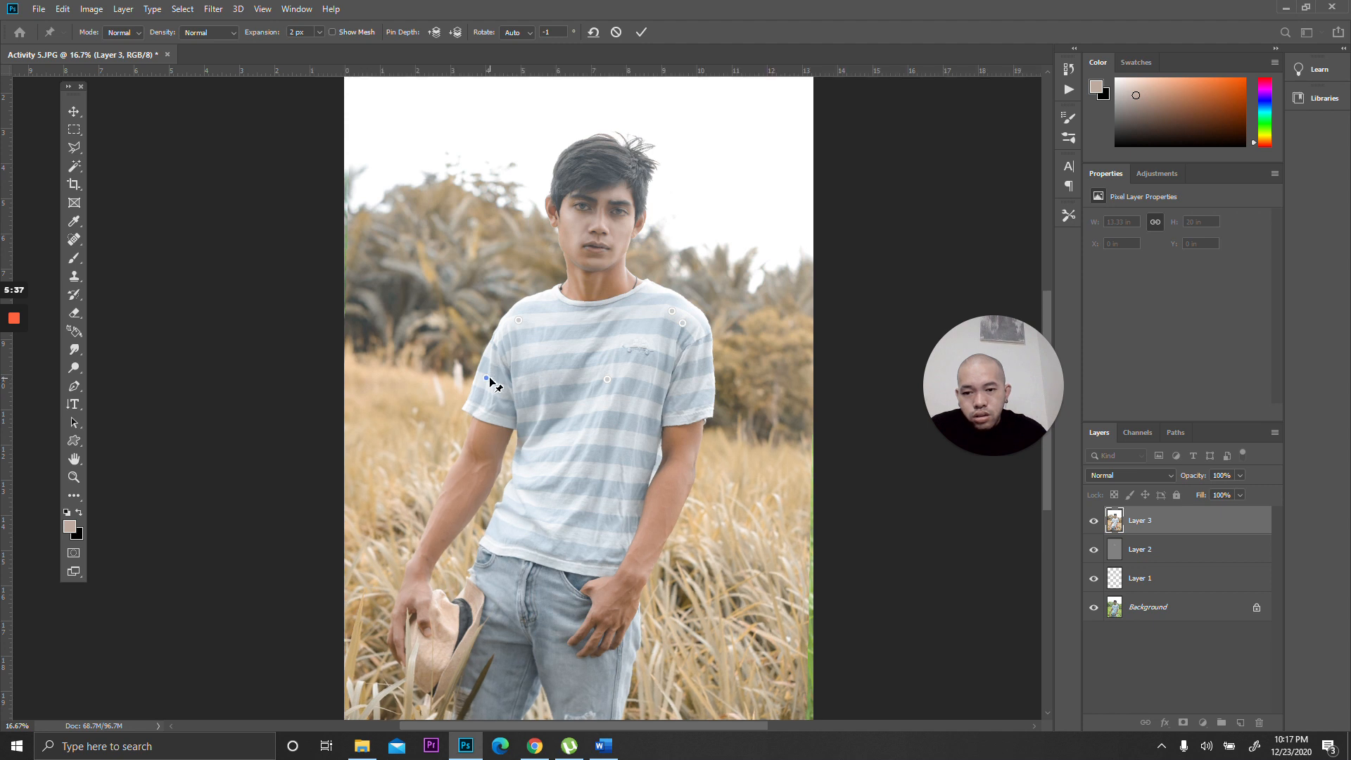
# Move the existing pin on the hat-side shoulder slightly outward to broaden the shoulder.
pyautogui.click(519, 320)
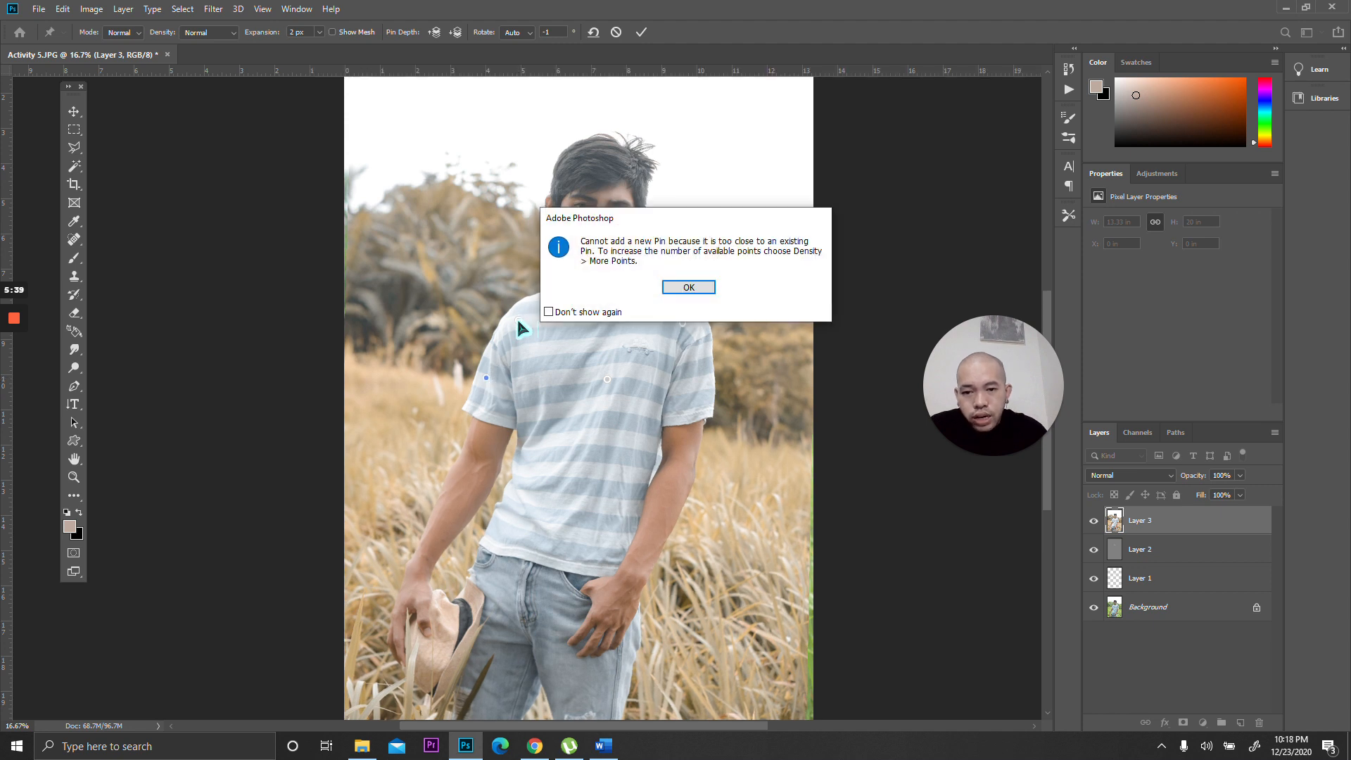
pyautogui.click(692, 287)
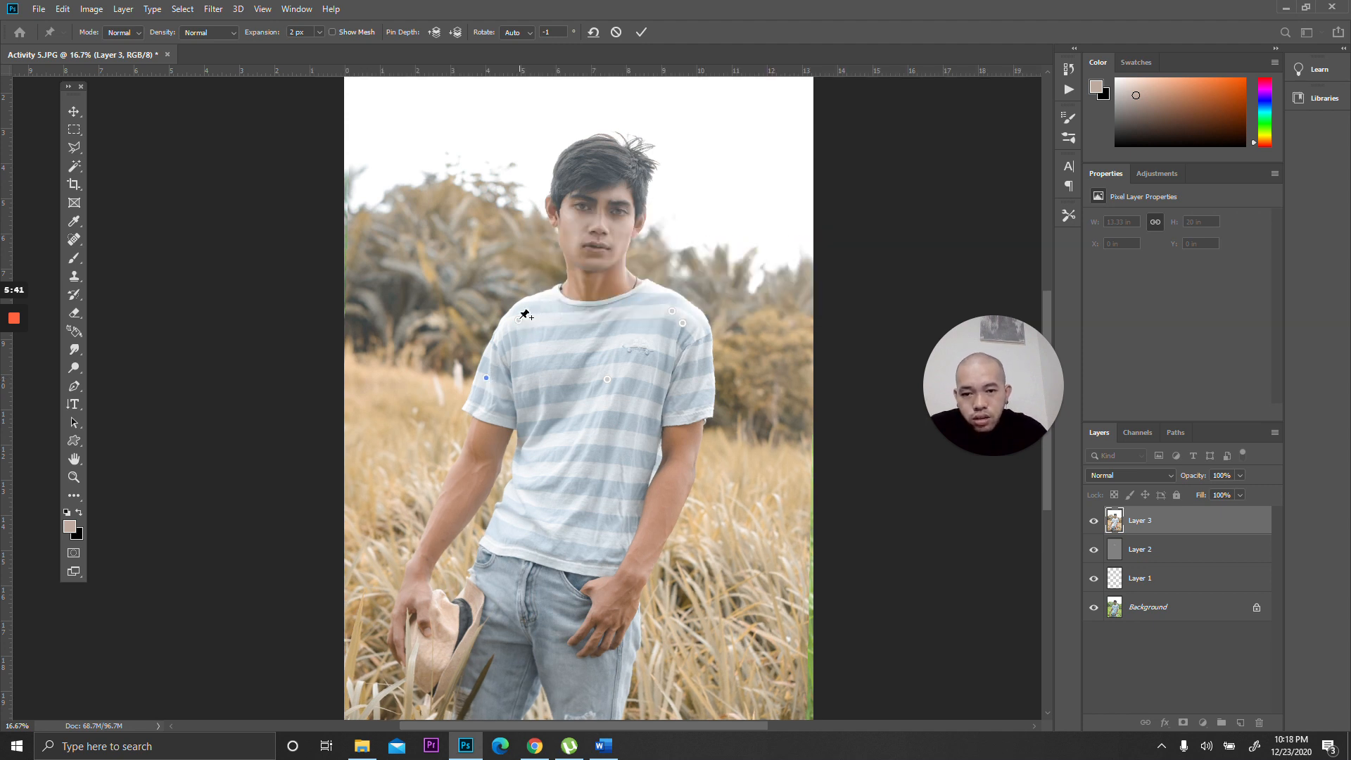
pyautogui.click(519, 321)
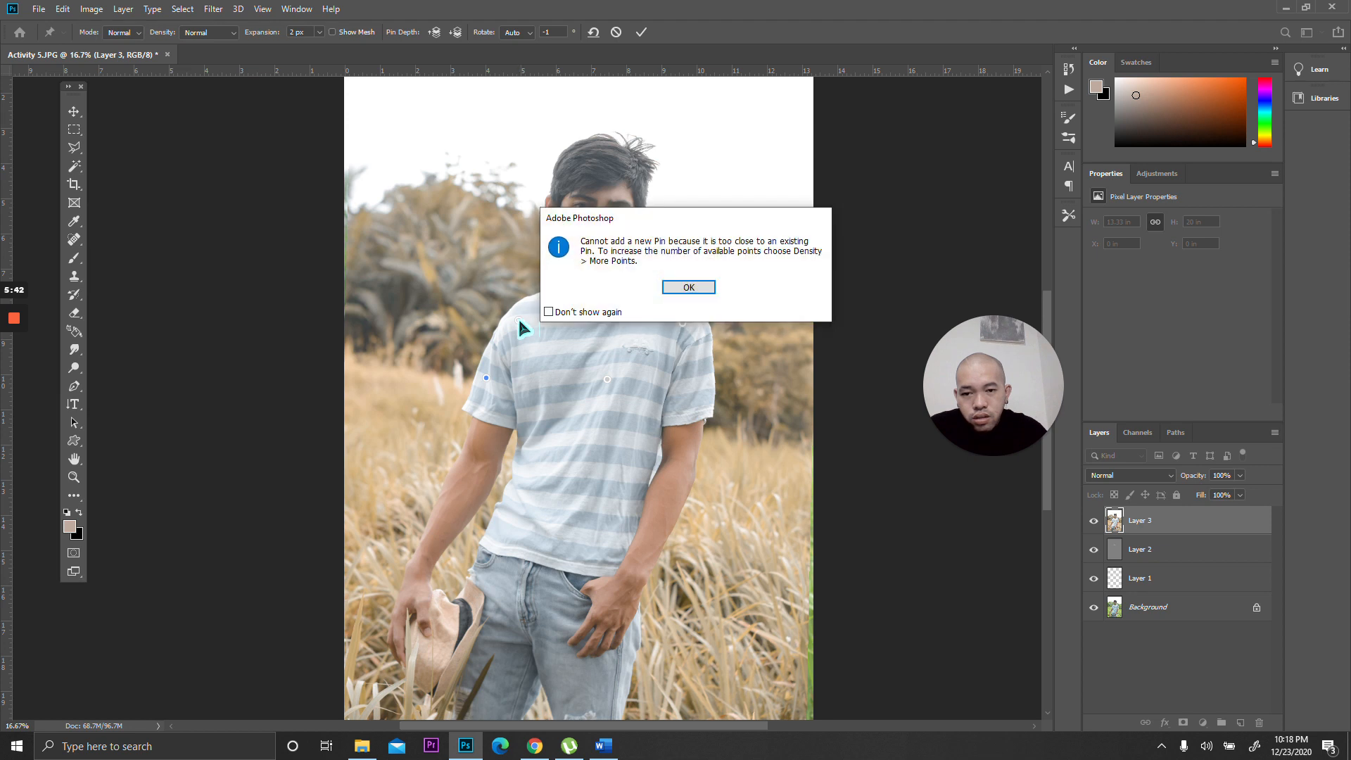
pyautogui.click(682, 288)
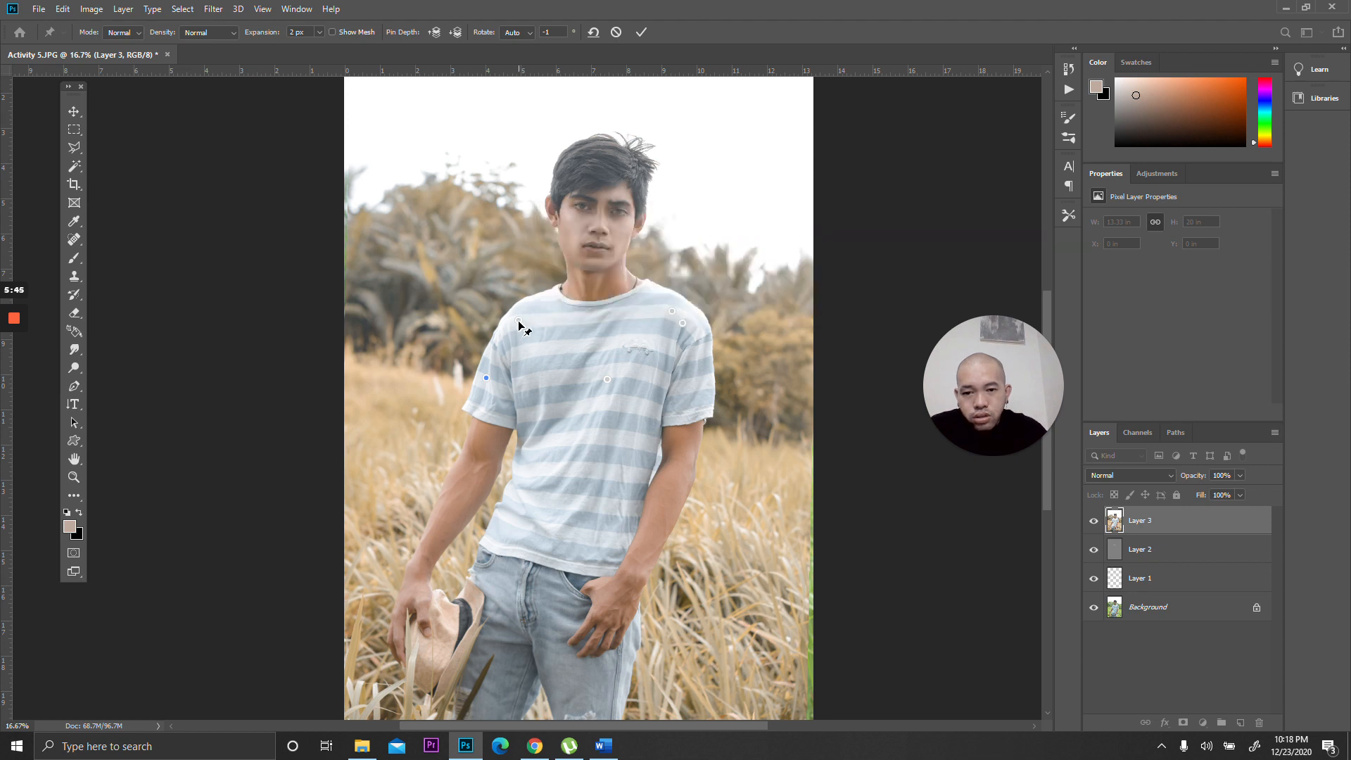
pyautogui.moveTo(519, 321); pyautogui.dragTo(515, 322)
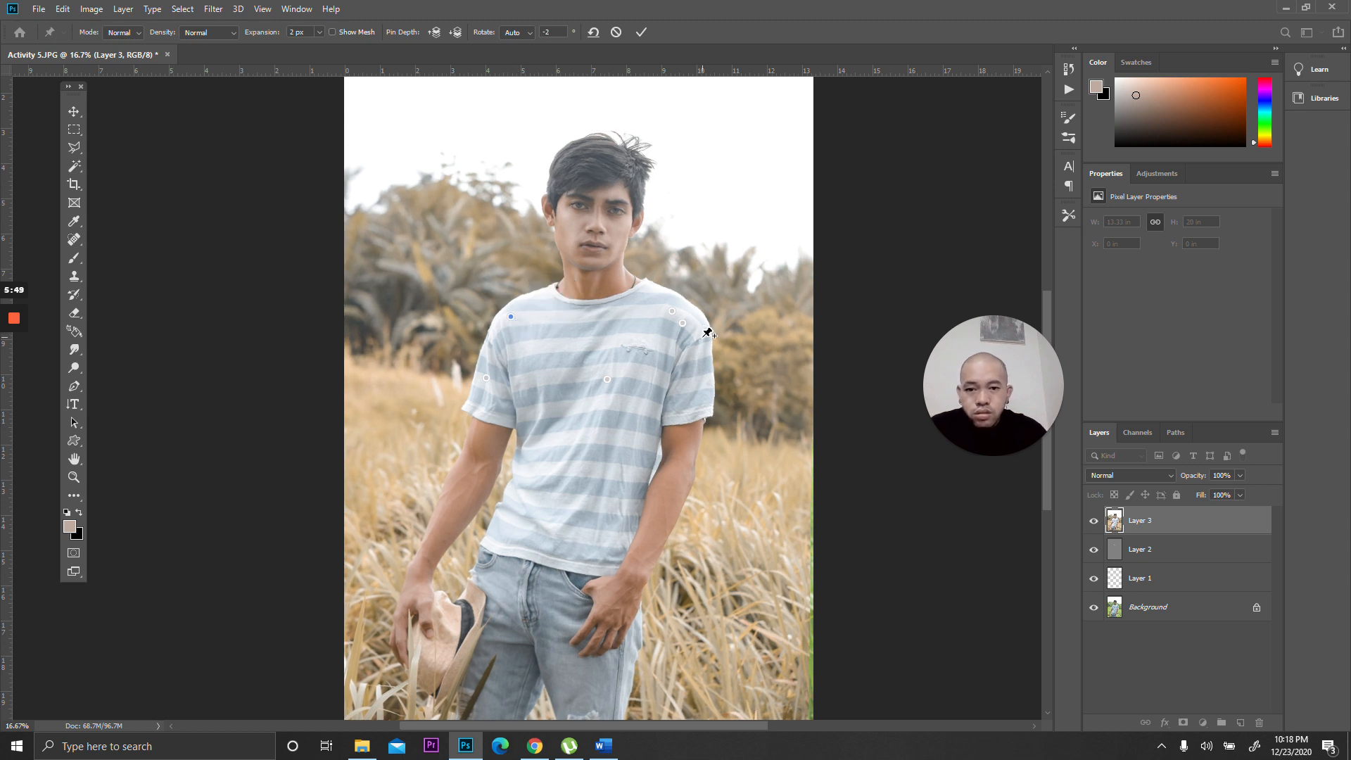
# Pin the shirt's hat-side waist and nudge it inward, then pin the photo's lower-left corner and pull it to the canvas edge.
pyautogui.click(511, 494)
pyautogui.moveTo(514, 495); pyautogui.dragTo(521, 496)
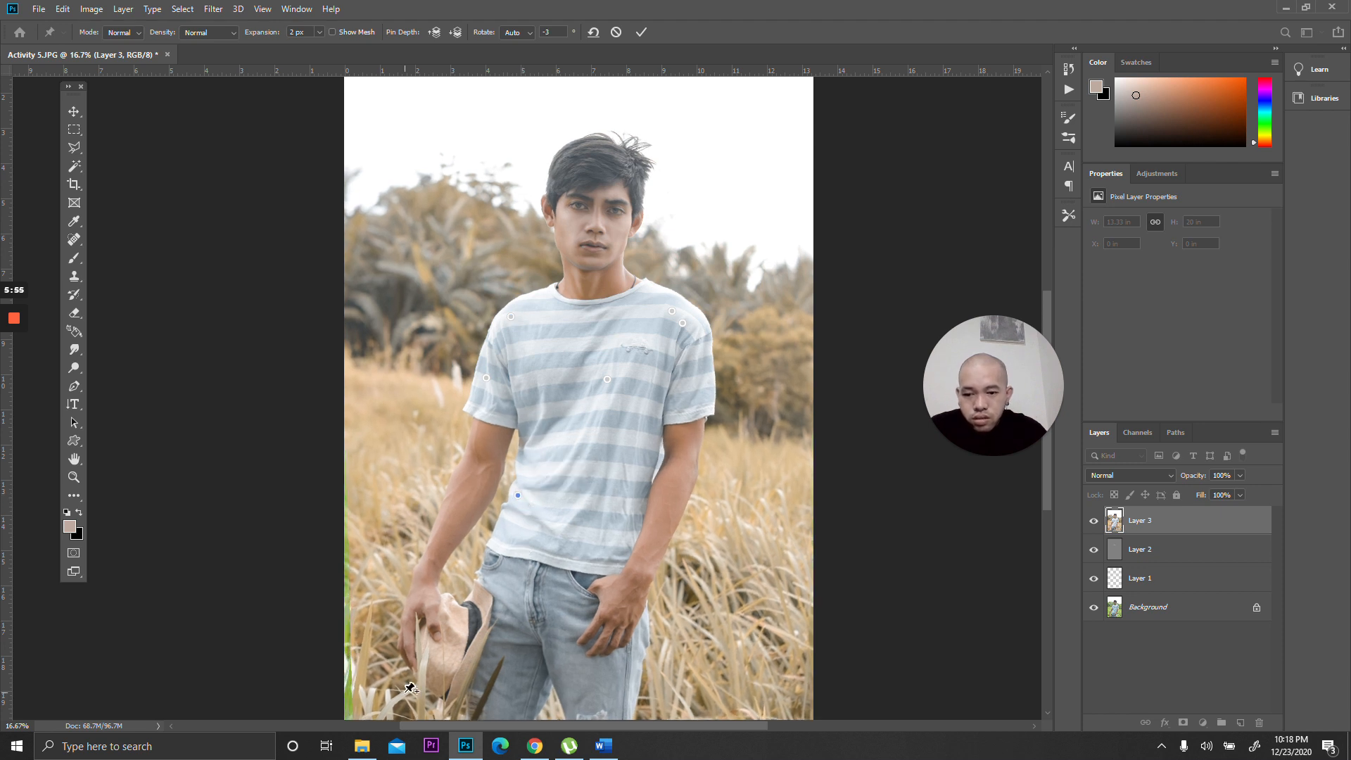
pyautogui.click(363, 715)
pyautogui.moveTo(366, 719); pyautogui.dragTo(346, 718)
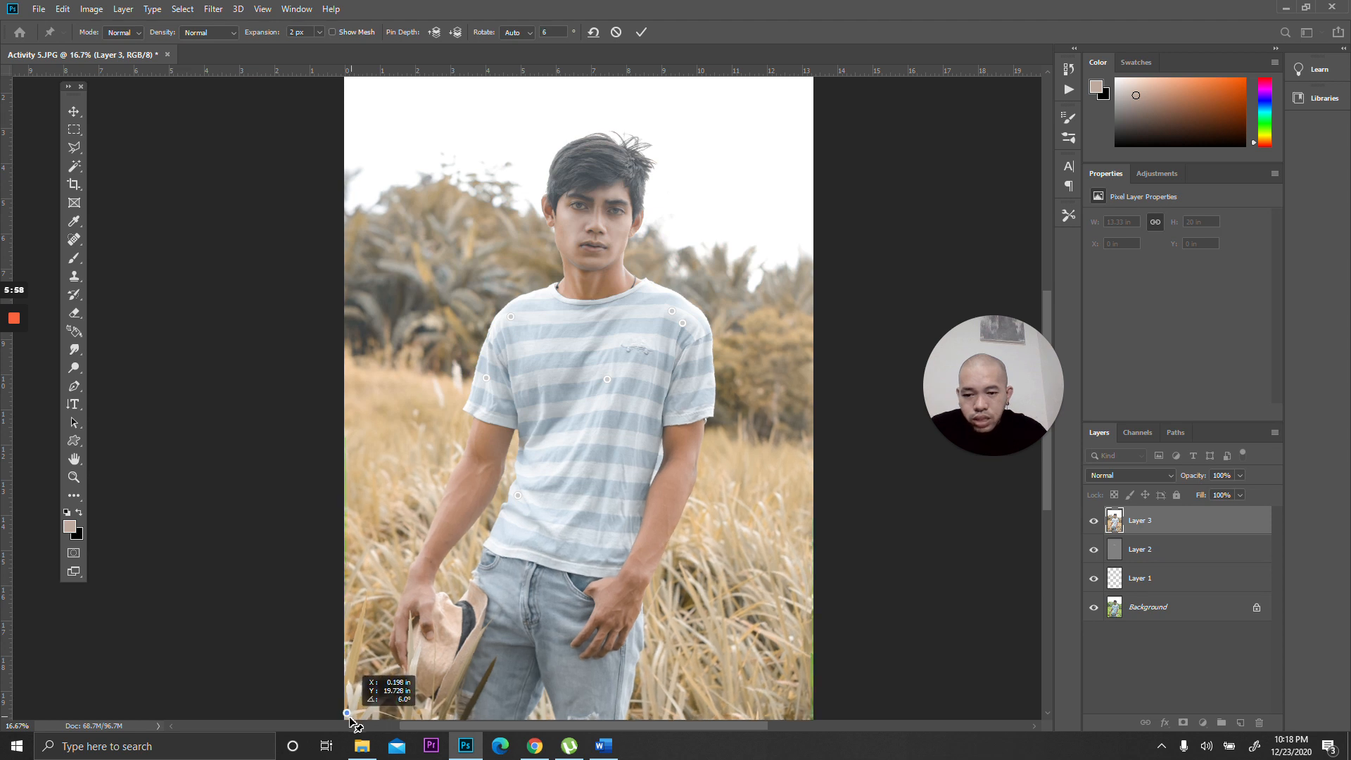
# Move the waist pin slightly further inward and place a pin on the forearm of the hat-holding arm.
pyautogui.click(524, 492)
pyautogui.click(705, 282)
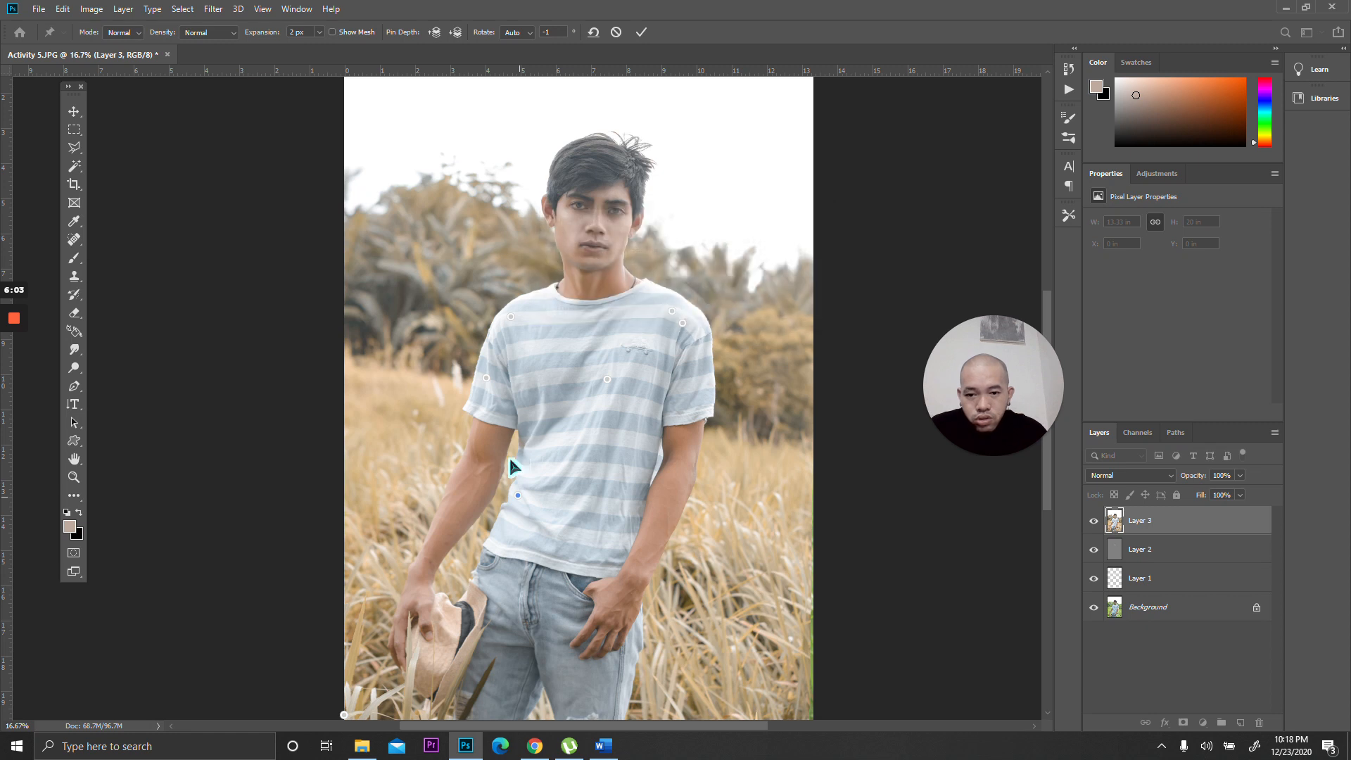
pyautogui.moveTo(521, 500); pyautogui.dragTo(471, 498)
pyautogui.click(459, 486)
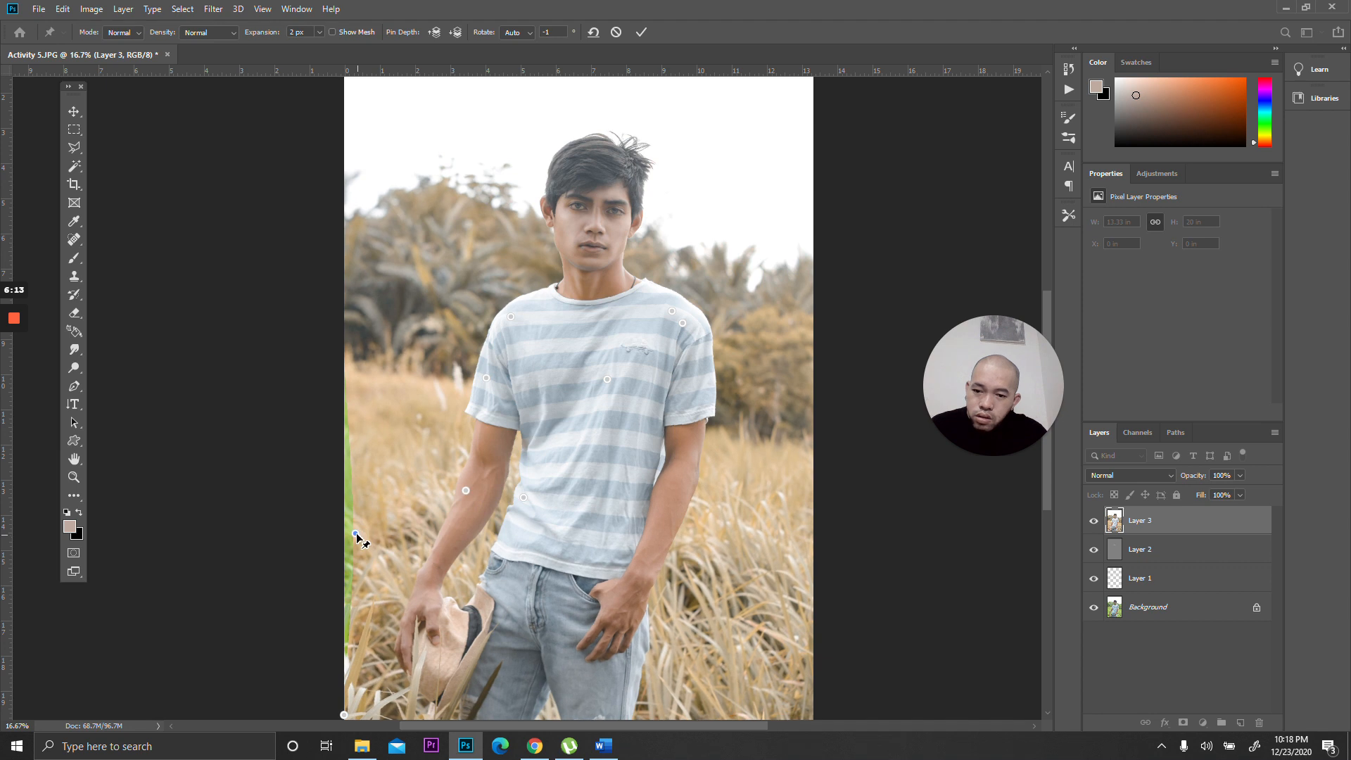
# Pull the photo's left border back to the canvas edge with two pins beside the hat-holding arm.
pyautogui.click(343, 536)
pyautogui.click(355, 465)
pyautogui.moveTo(355, 464); pyautogui.dragTo(344, 464)
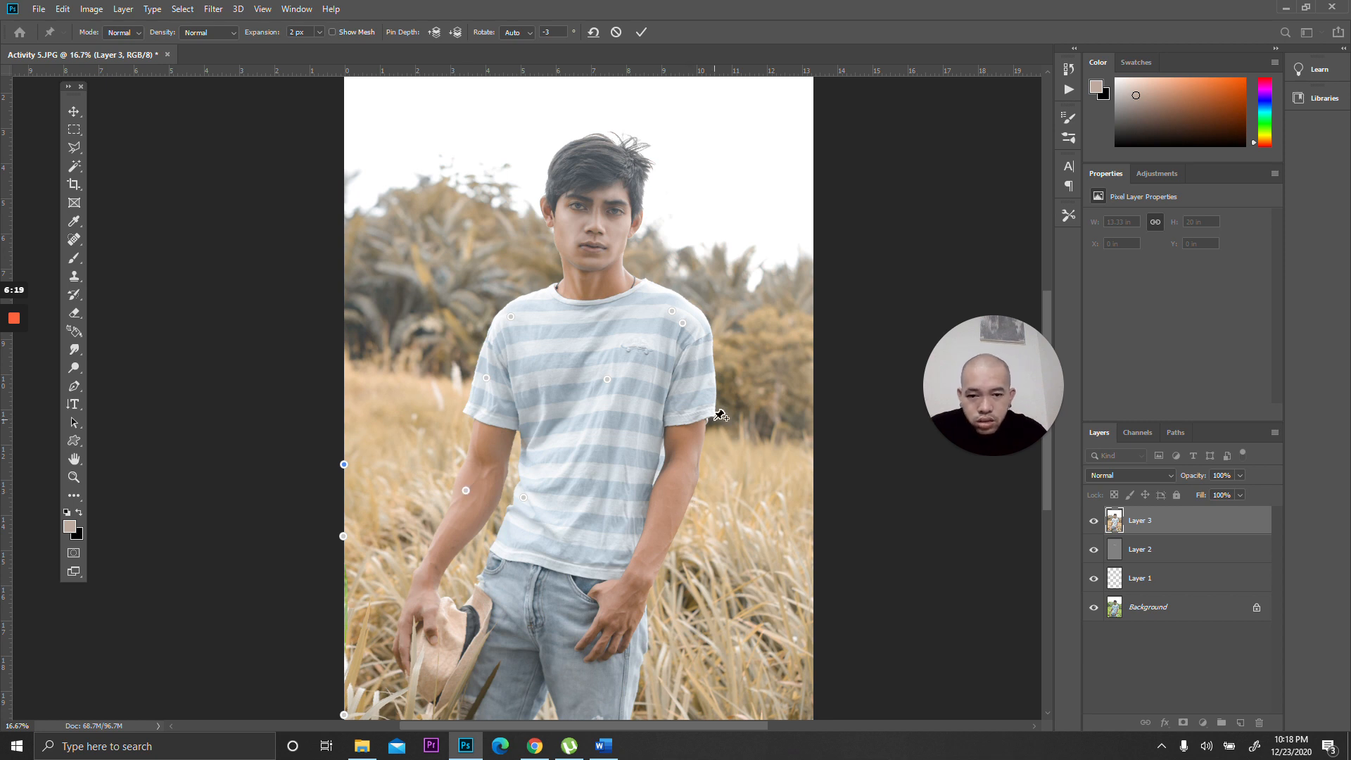
# Pin the hip beside the pocketed hand and shift it slightly outward, and nudge a pin at the hat-side neckline inward.
pyautogui.scroll(-2, 676, 623)
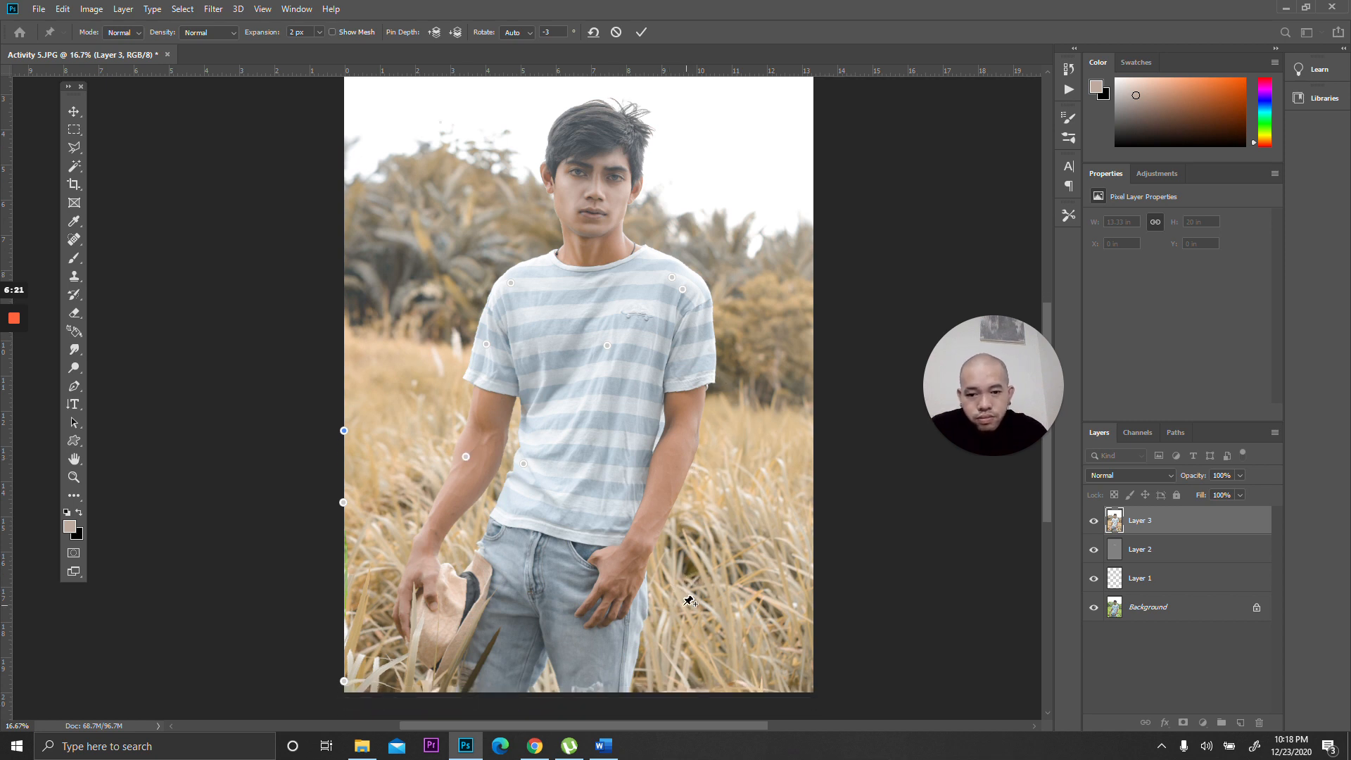
pyautogui.click(634, 571)
pyautogui.moveTo(634, 571); pyautogui.dragTo(642, 576)
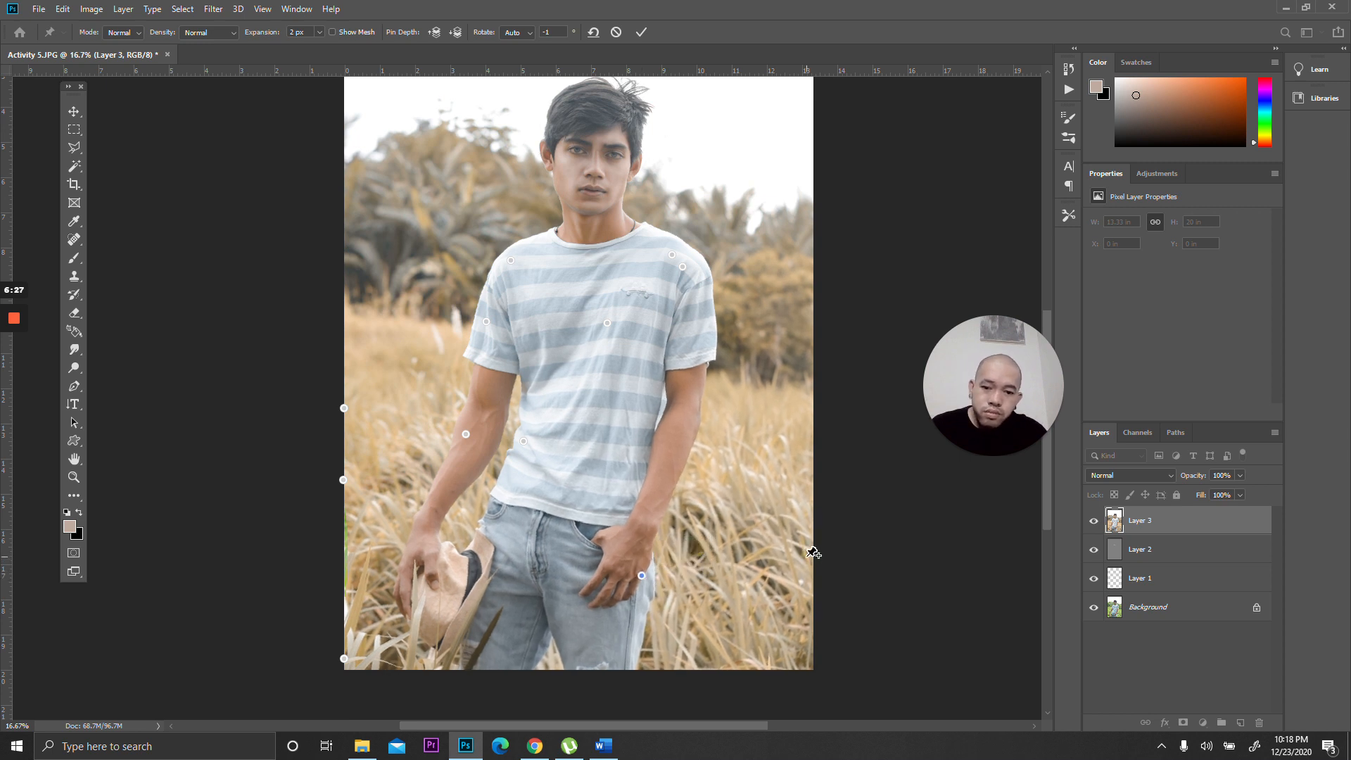
pyautogui.scroll(3, 816, 550)
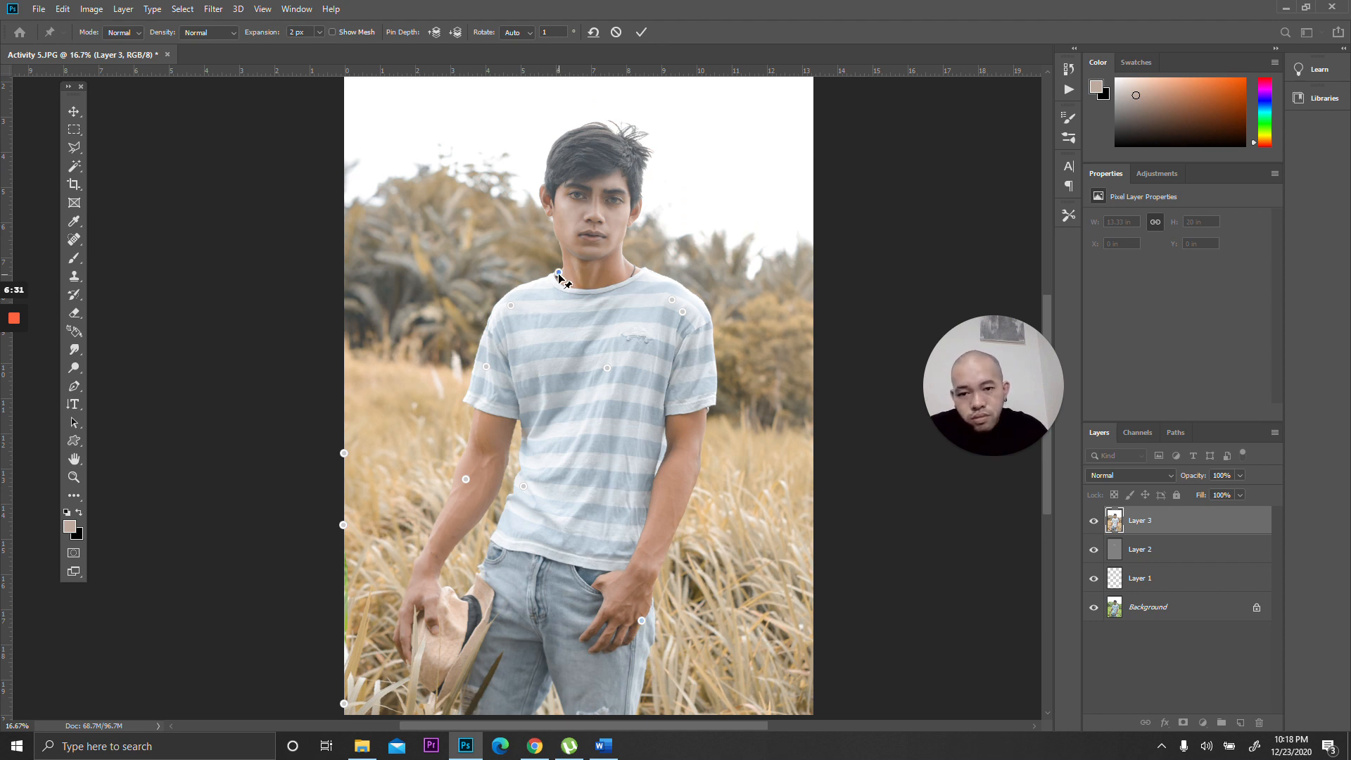
pyautogui.moveTo(561, 280); pyautogui.dragTo(569, 280)
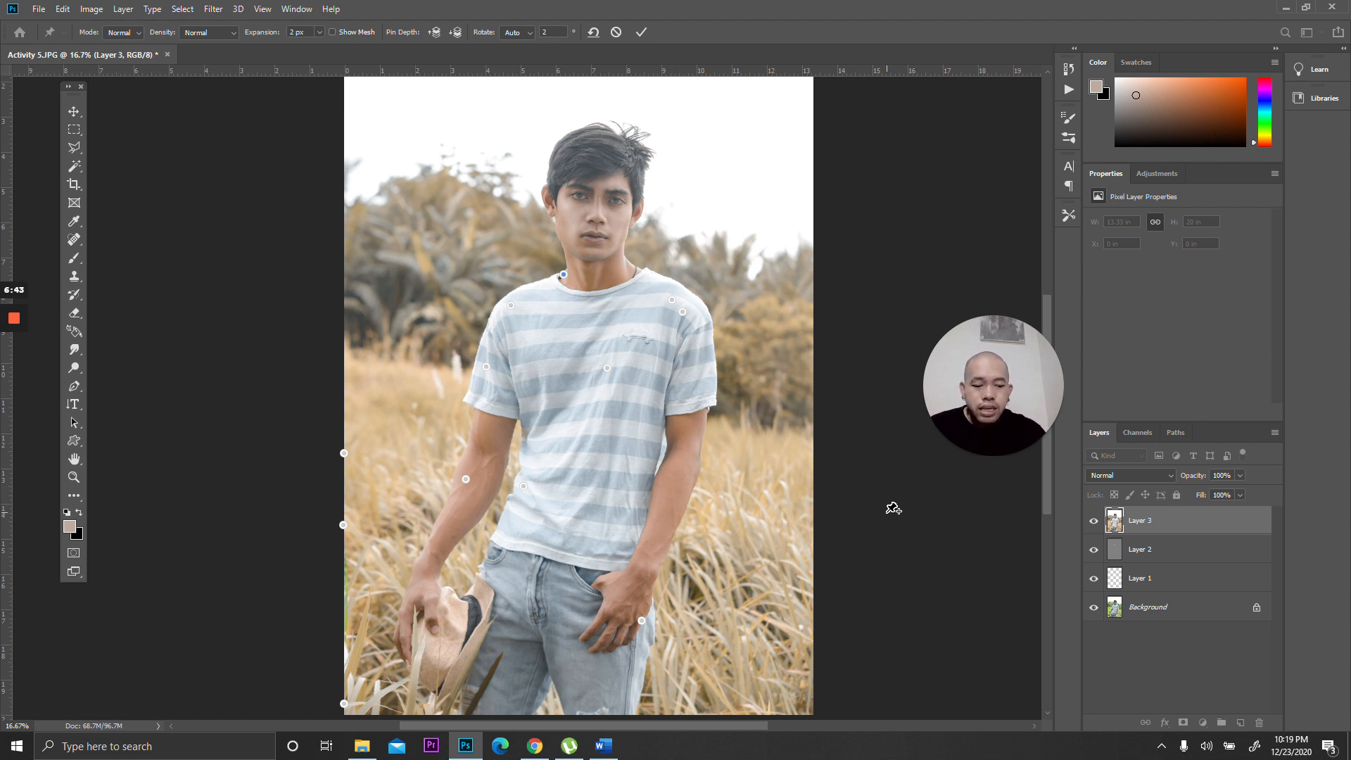
# Apply the Puppet Warp and compare the result by hiding and showing Layer 3.
pyautogui.press('Return')
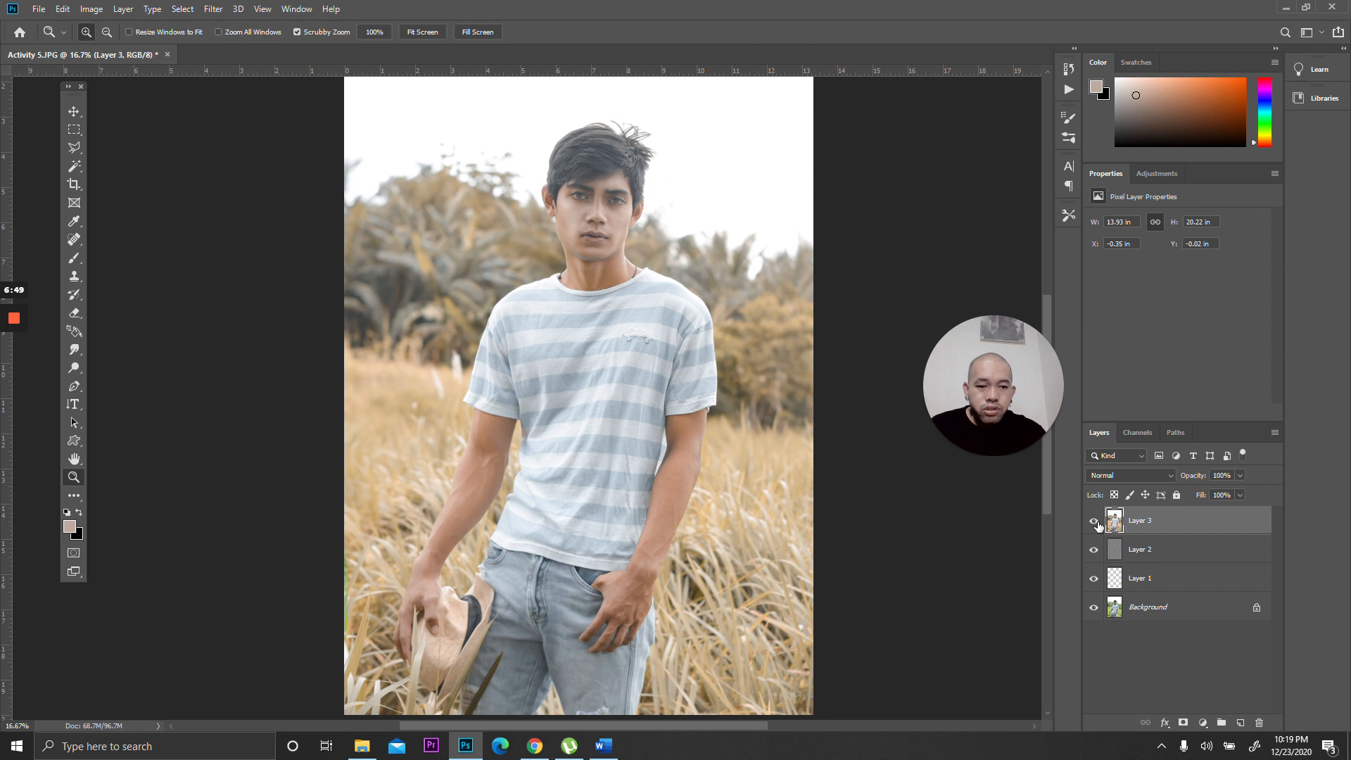
pyautogui.click(1093, 522)
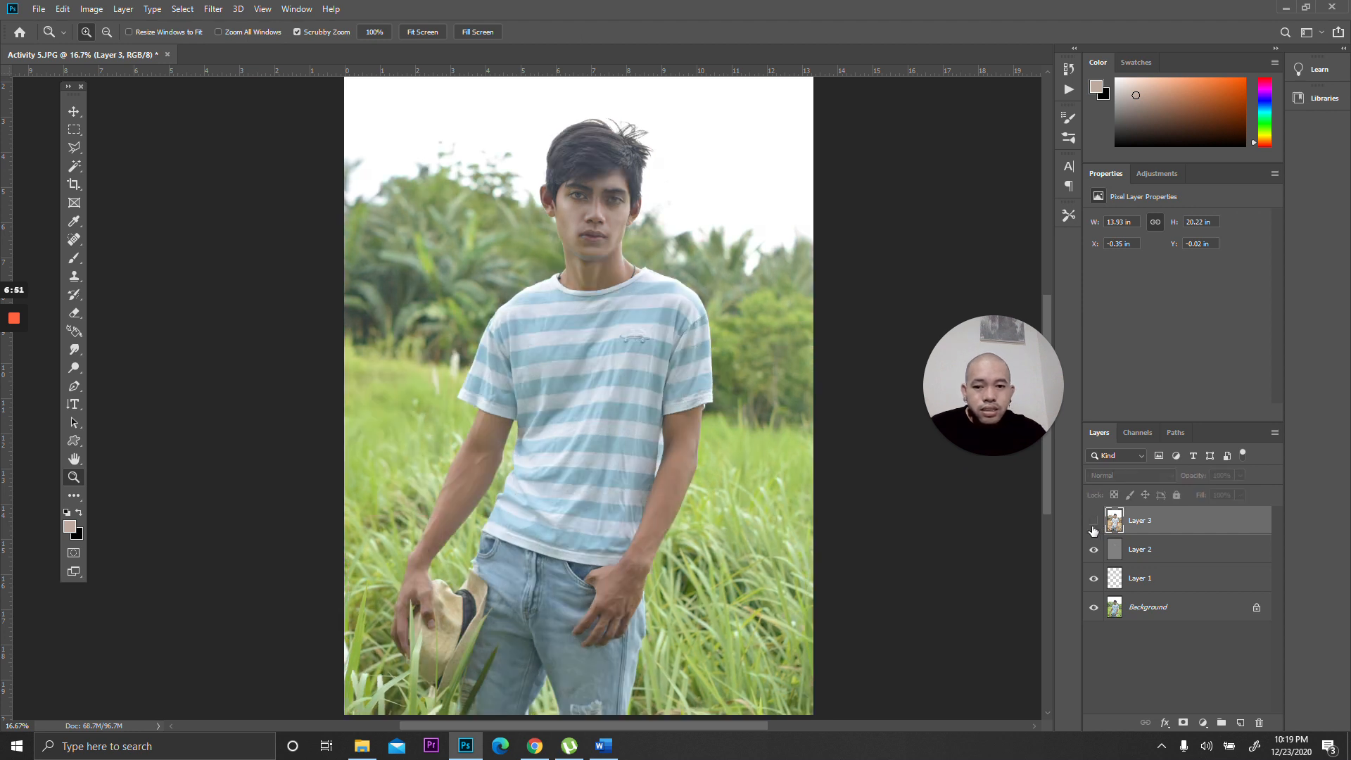
pyautogui.click(1094, 522)
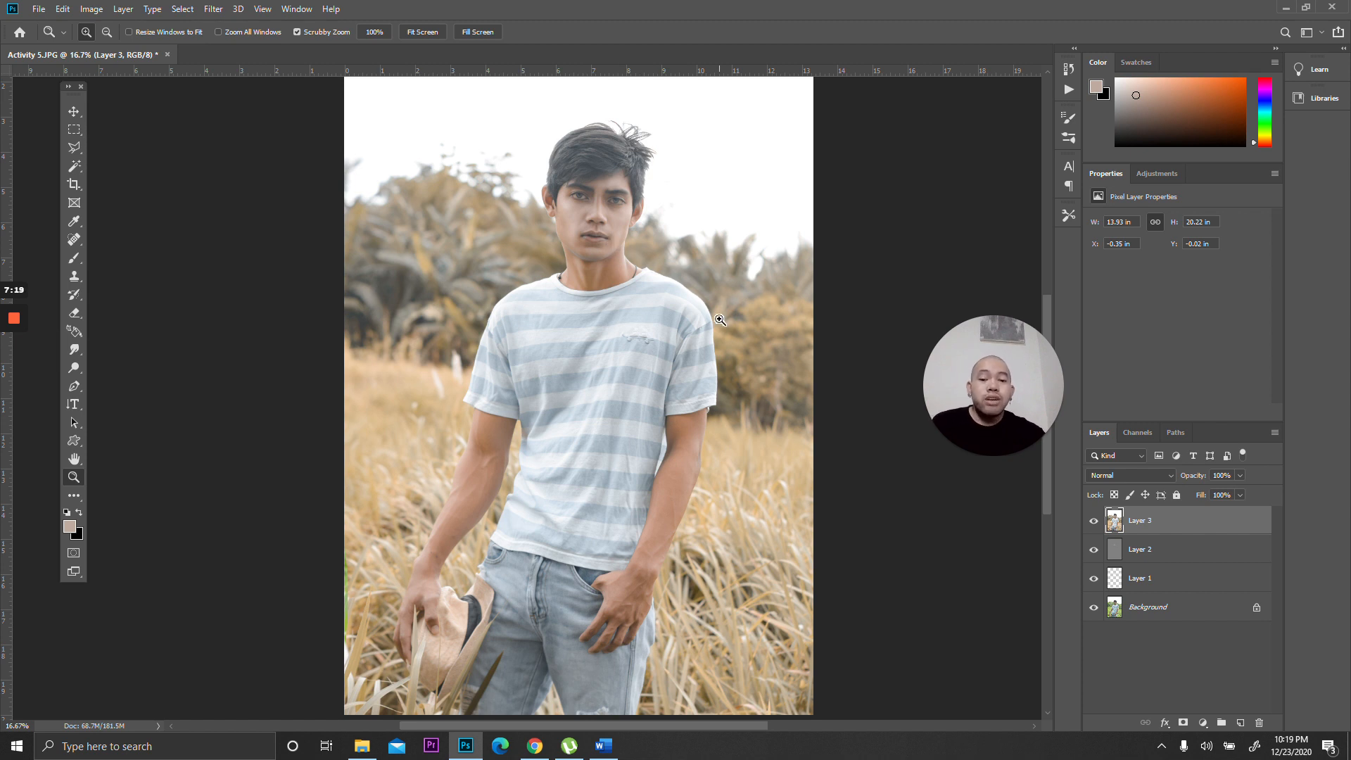
pyautogui.moveTo(1010, 376); pyautogui.dragTo(594, 310)
pyautogui.click(645, 412)
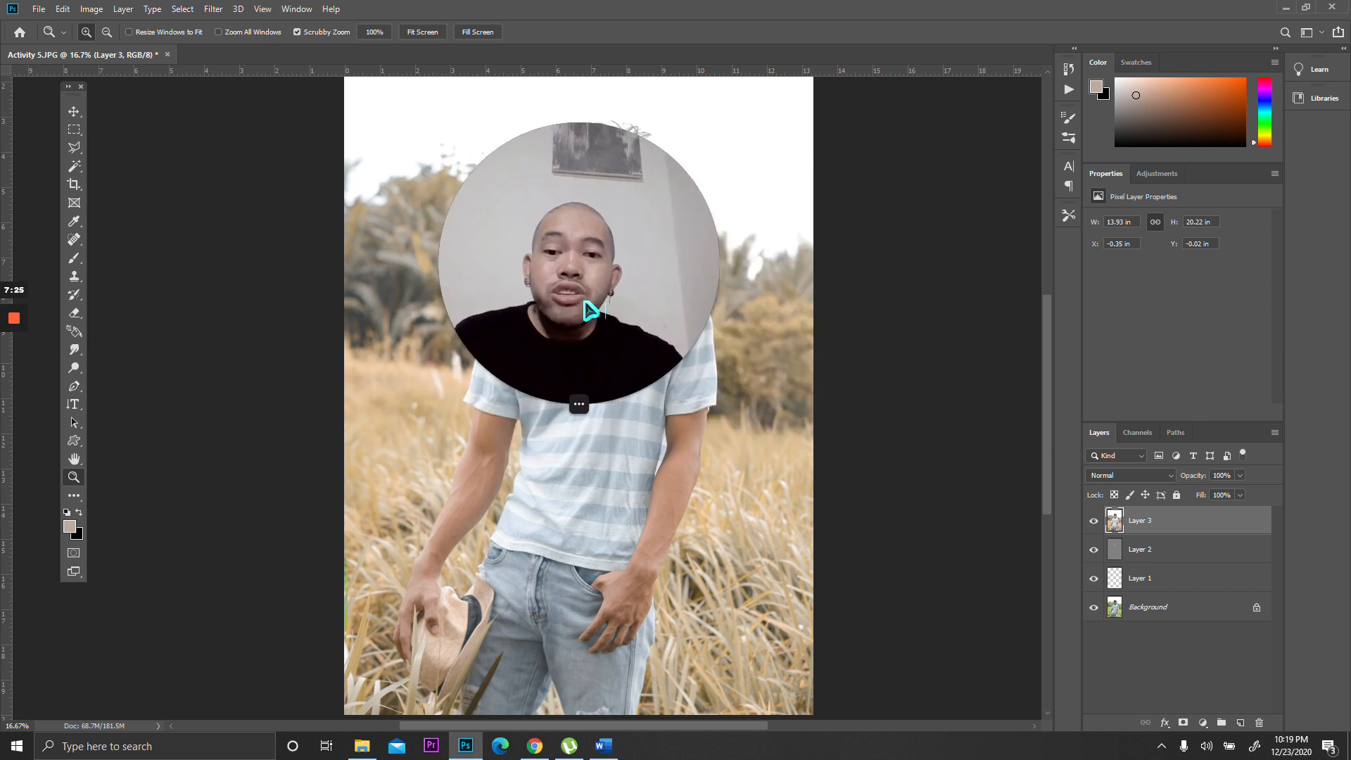